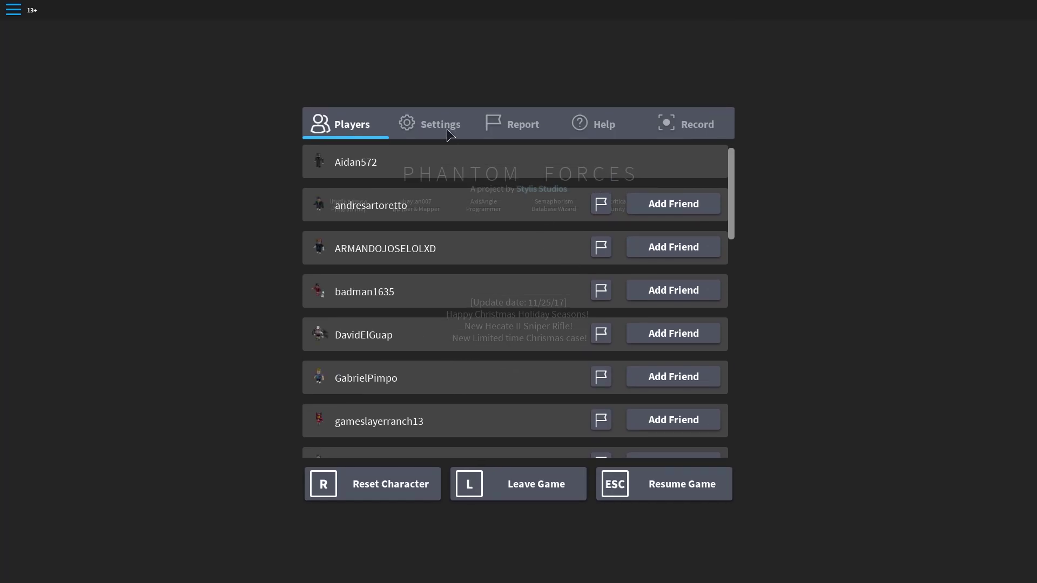
Switch Roblox Graphics Mode to Manual, drop Graphics Quality to one bar, and resume the game.
click(446, 129)
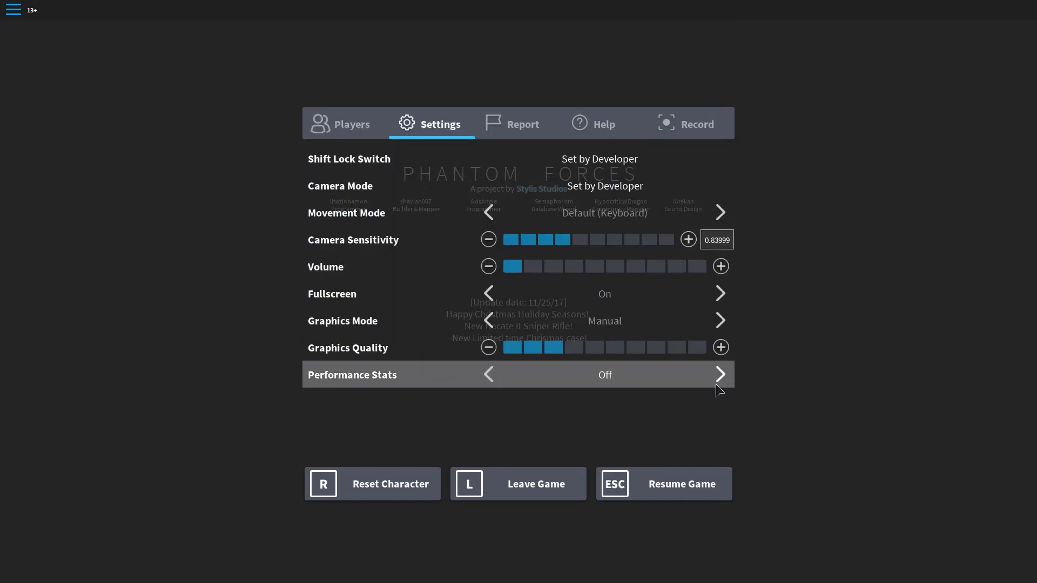
click(677, 329)
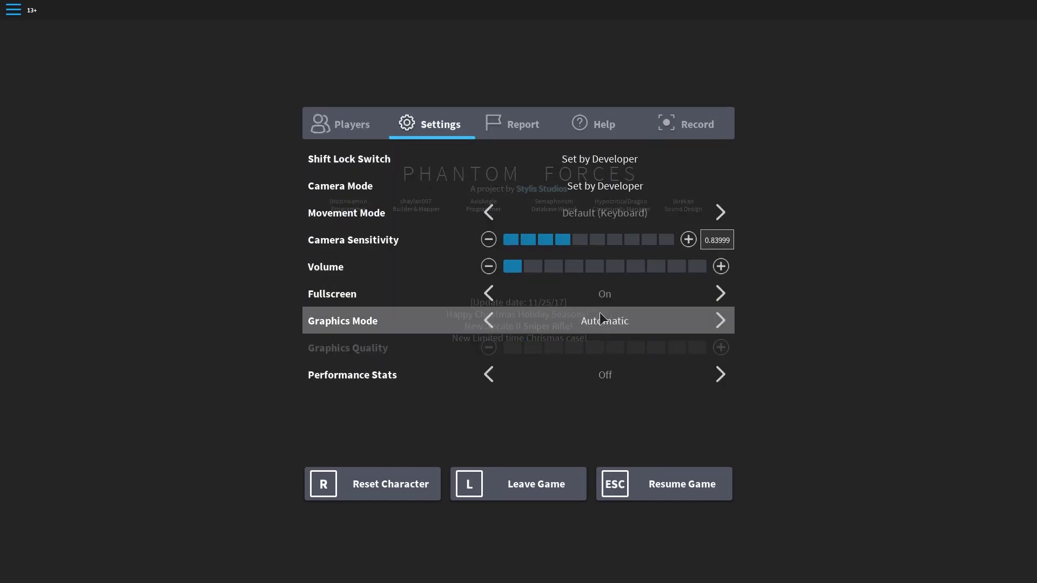
click(616, 321)
click(507, 347)
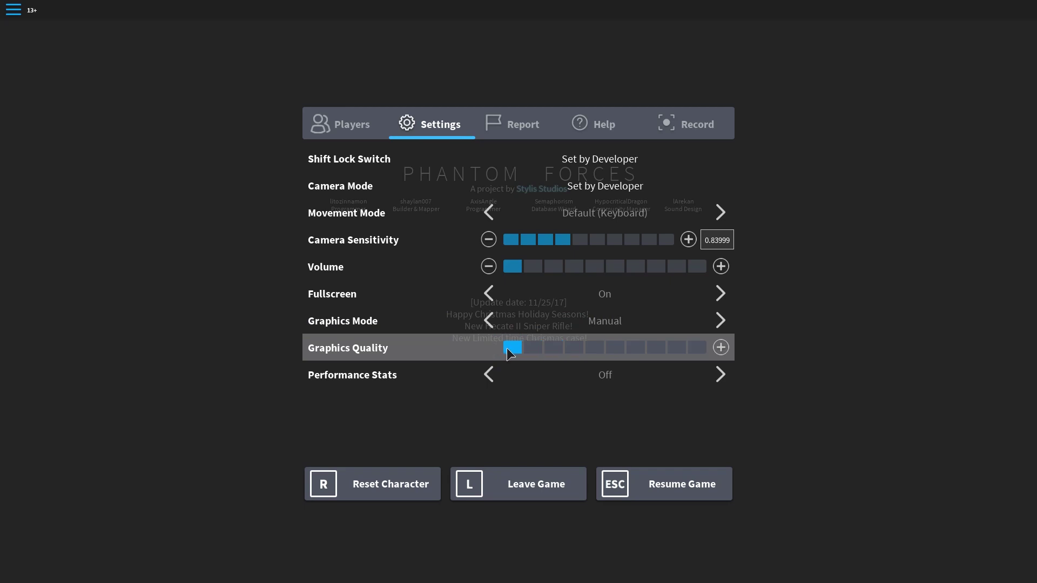
click(549, 345)
click(527, 347)
click(516, 348)
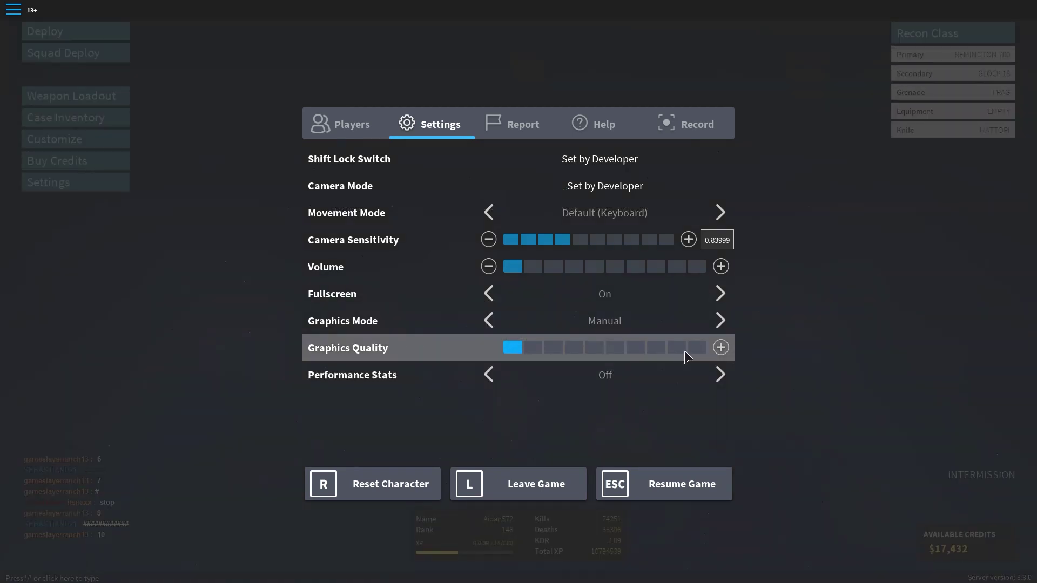
click(686, 350)
click(515, 345)
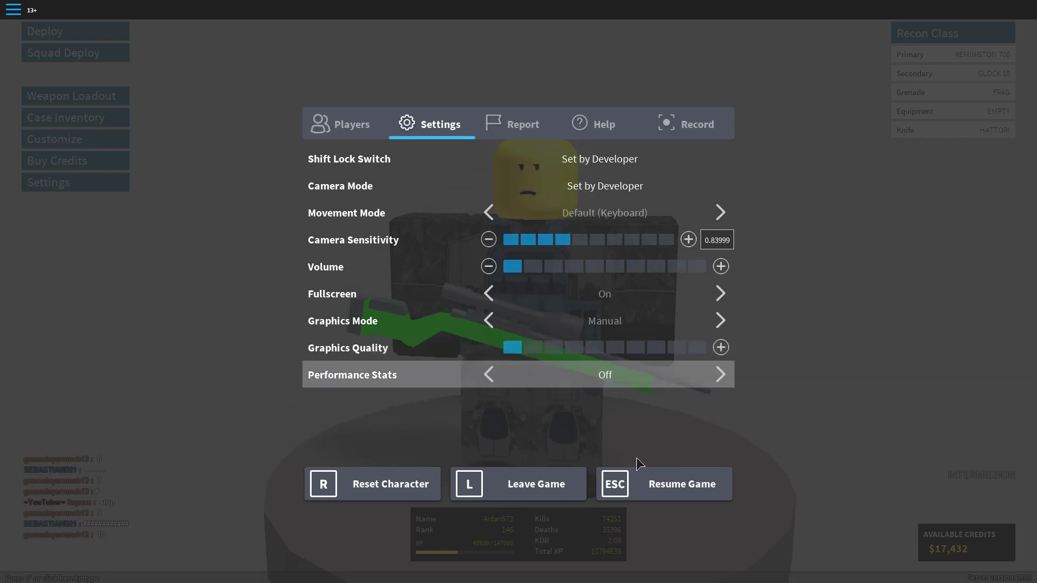
click(637, 486)
key(Escape)
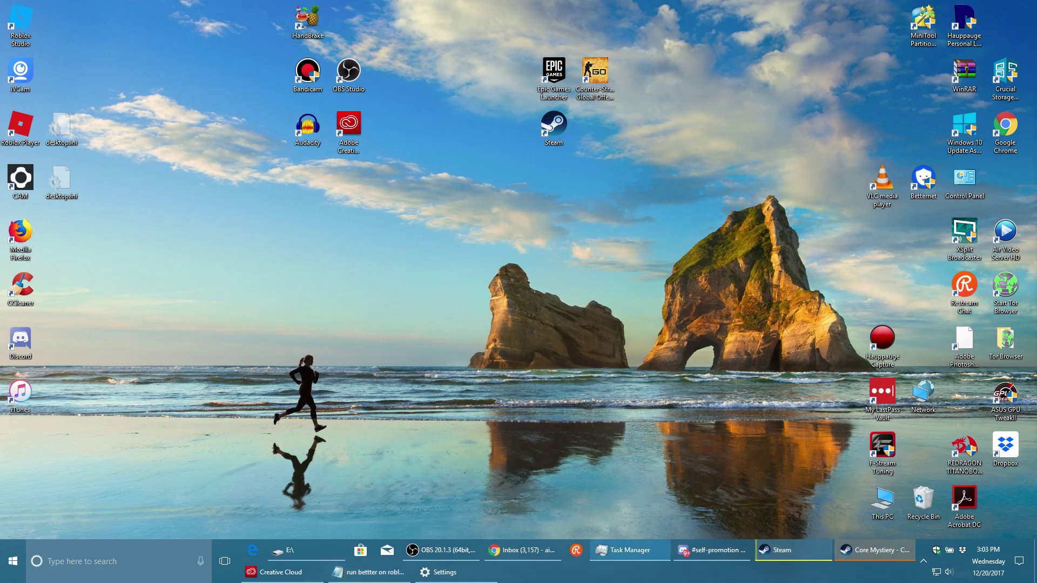
Drag Task Manager into view and switch from CPU performance to the Processes list.
drag(1032, 50, 332, 84)
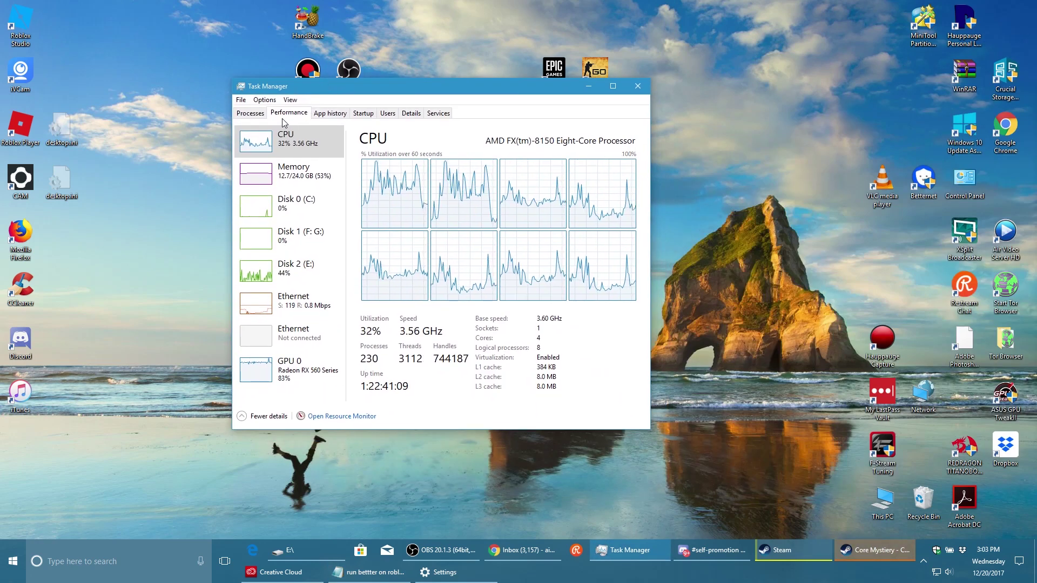
click(256, 116)
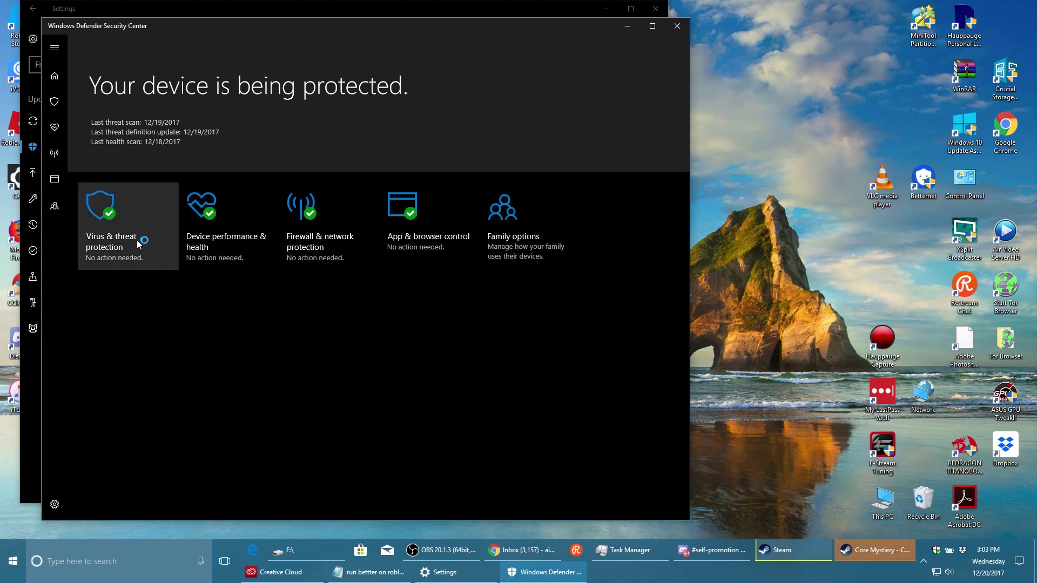
Open the Virus & threat protection page to review the latest scan status.
click(101, 204)
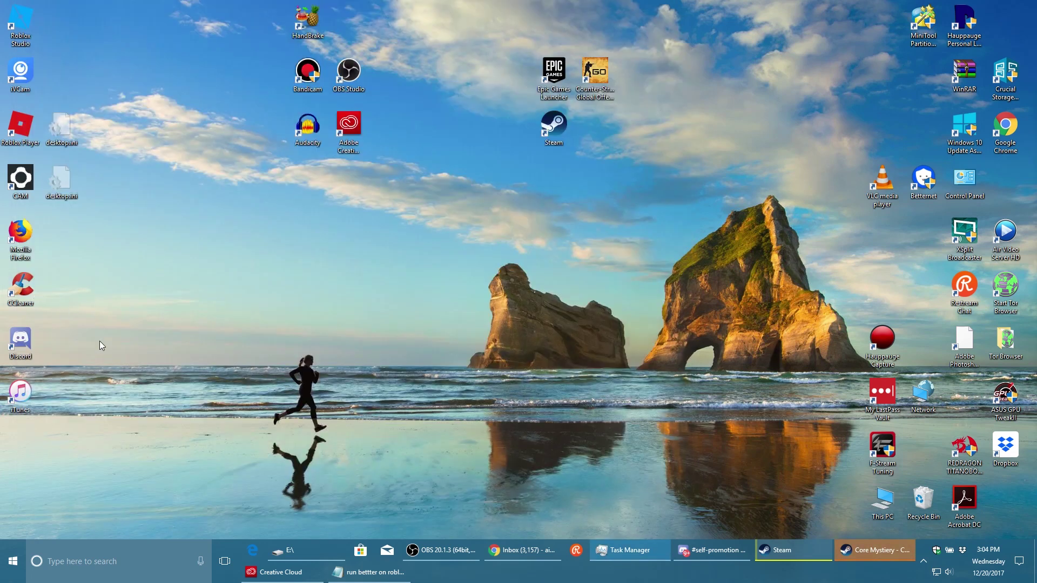
Run CCleaner without updating, permanently delete 3,920 MB of junk files, then close it.
click(26, 288)
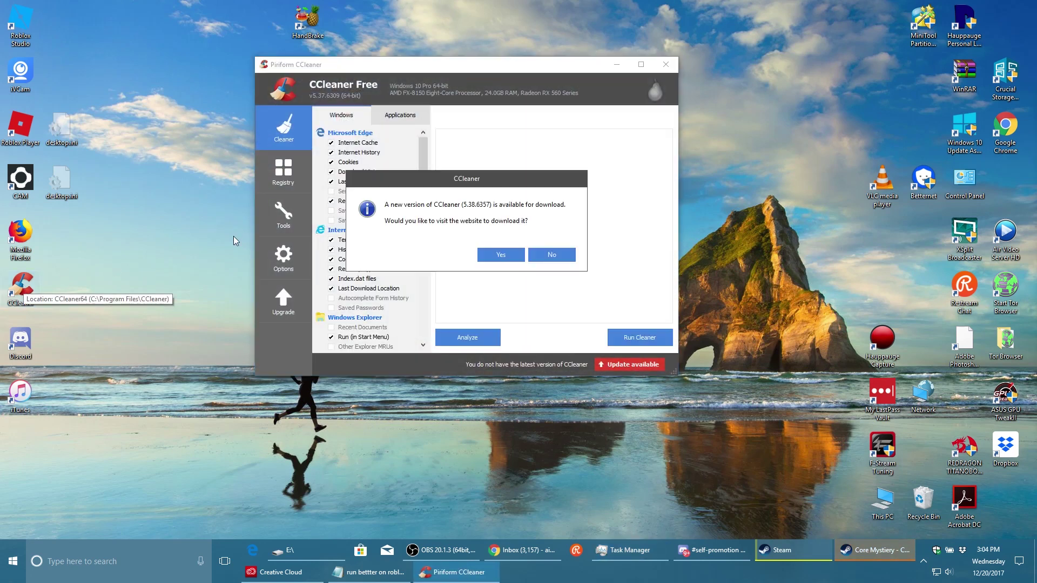
click(549, 255)
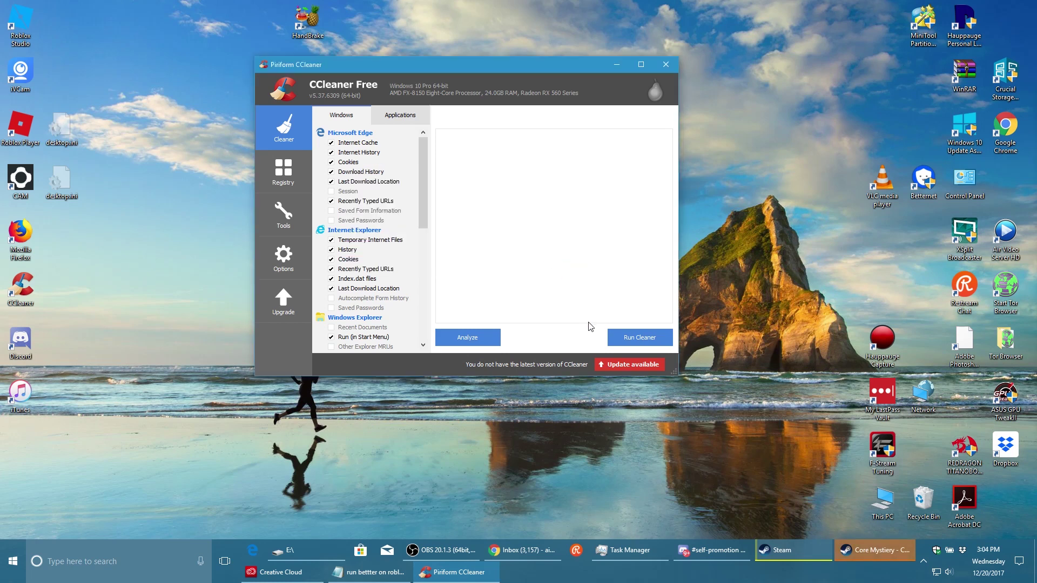
click(627, 336)
click(565, 206)
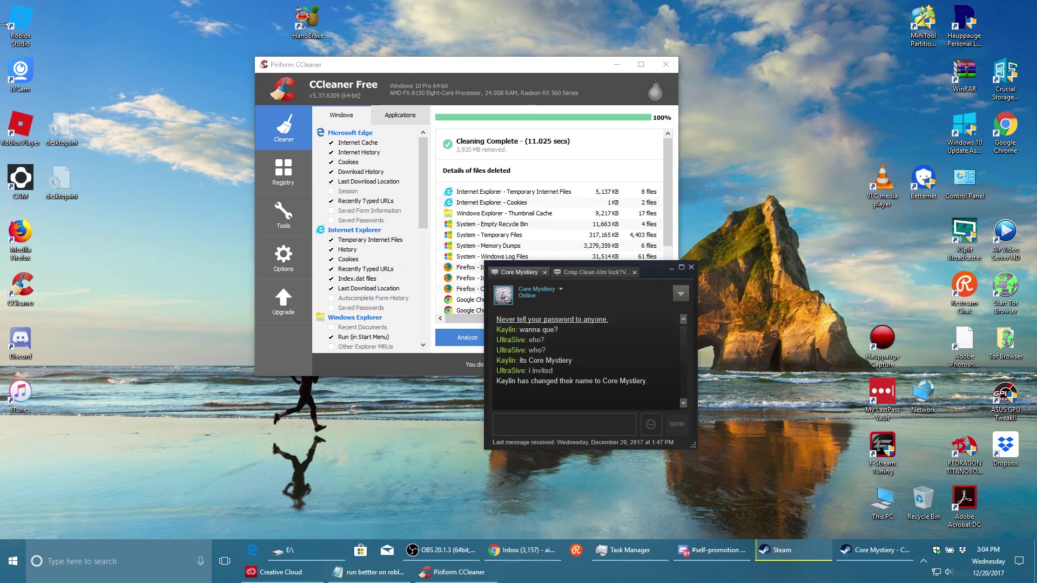
click(666, 64)
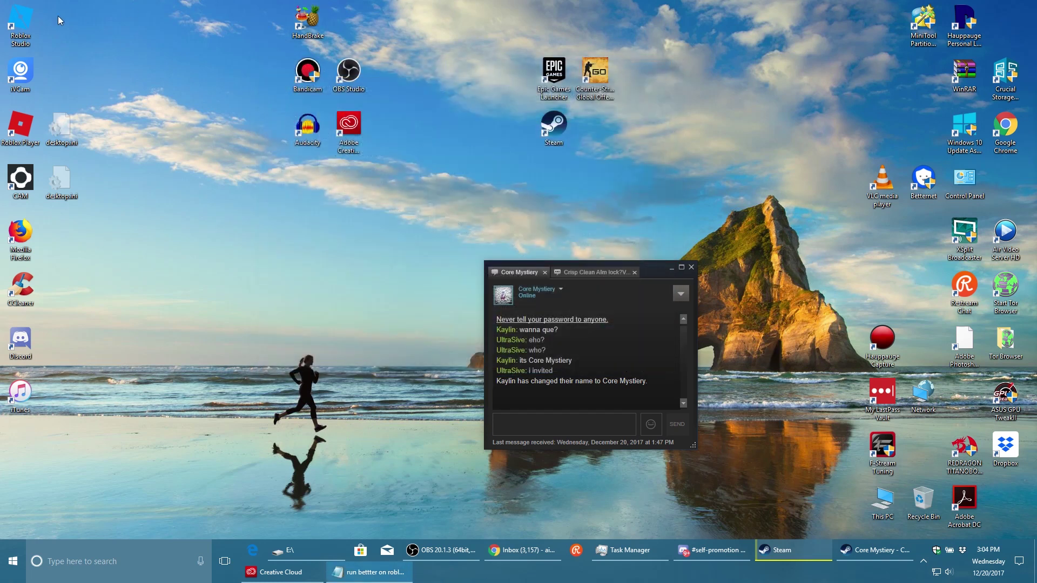
Launch Roblox Studio and open its Settings from the FILE menu.
double_click(27, 23)
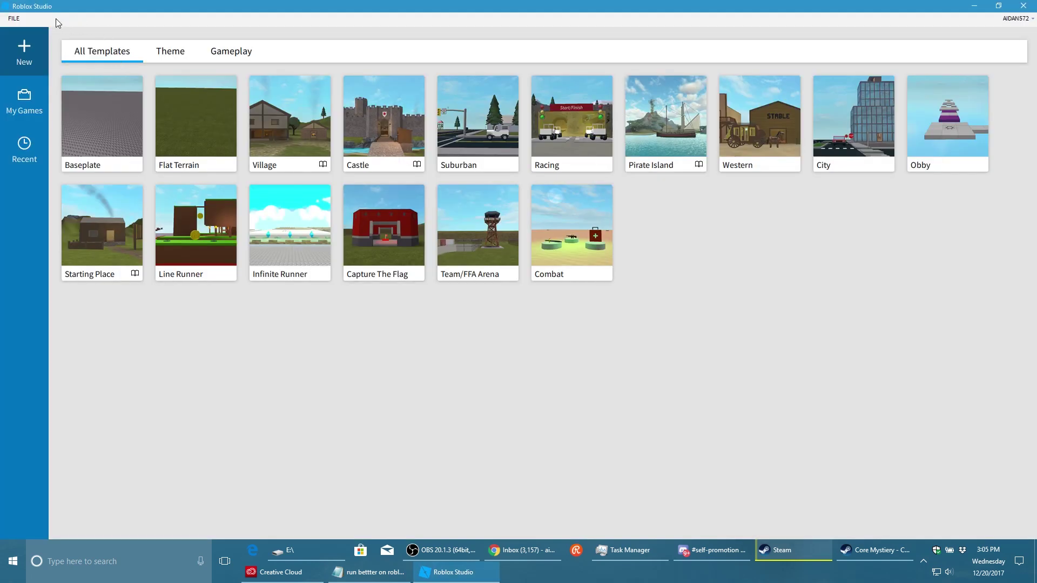
click(16, 18)
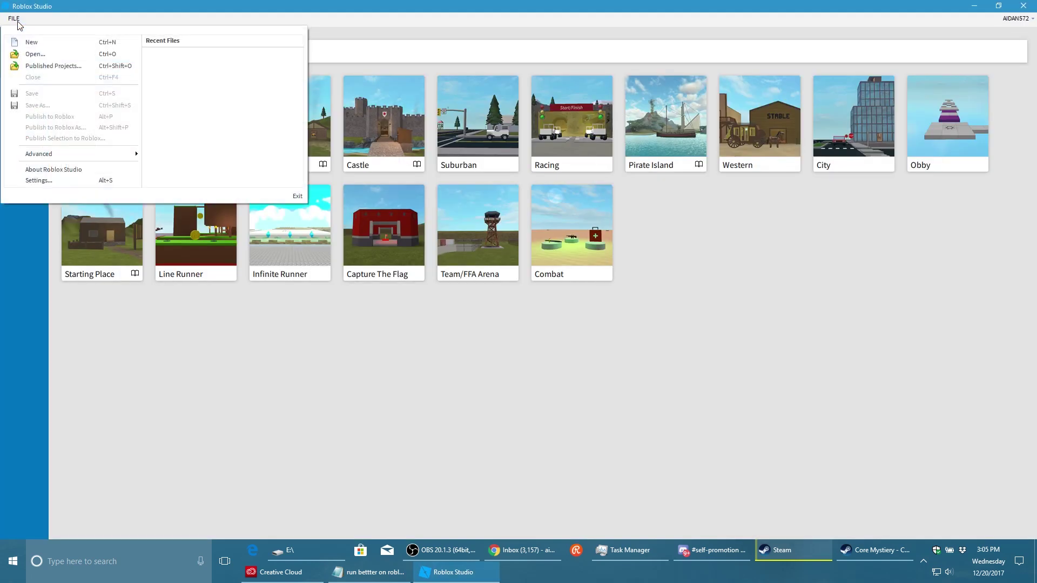
click(51, 184)
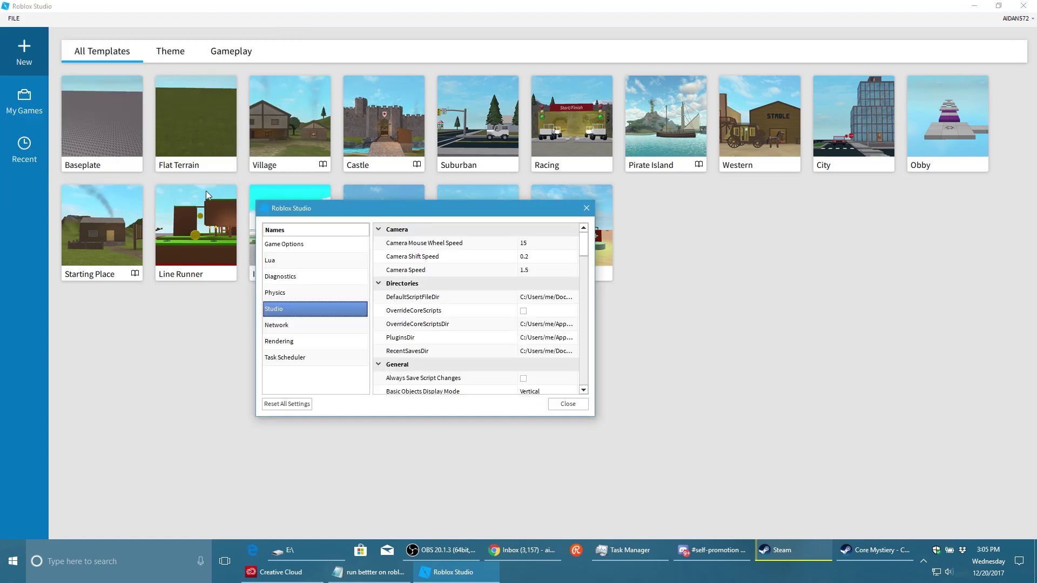
In Rendering, accept the warning and confirm EditQualityLevel Level01 and GraphicsMode OpenGL.
click(309, 341)
click(531, 332)
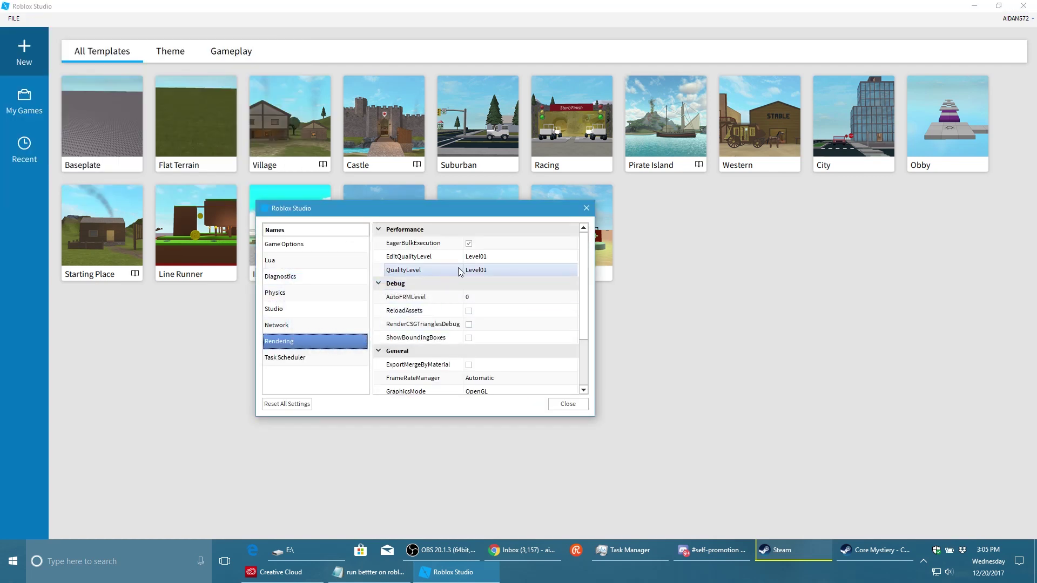
click(492, 260)
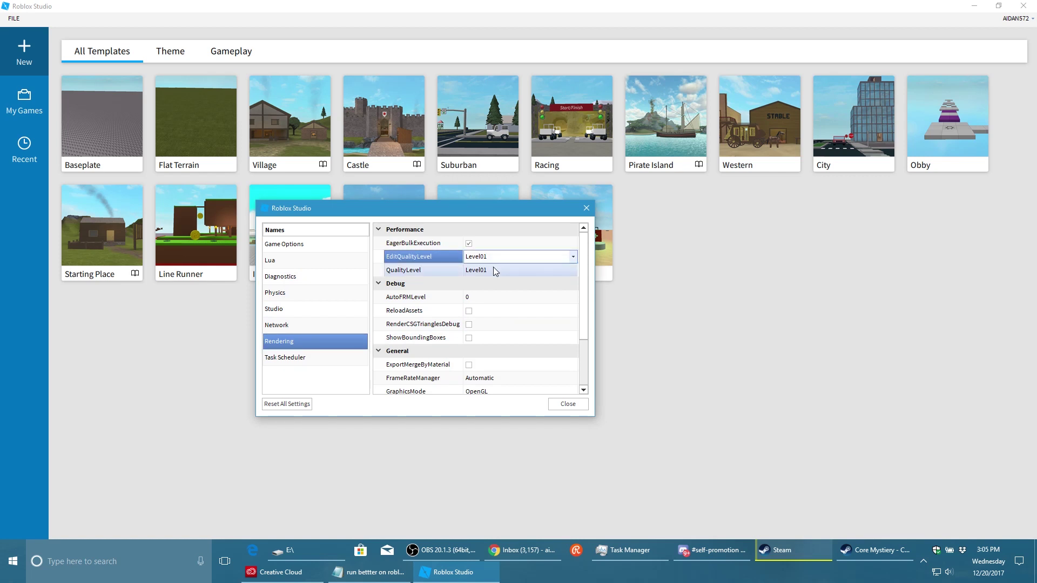
scroll(504, 289, down, 1)
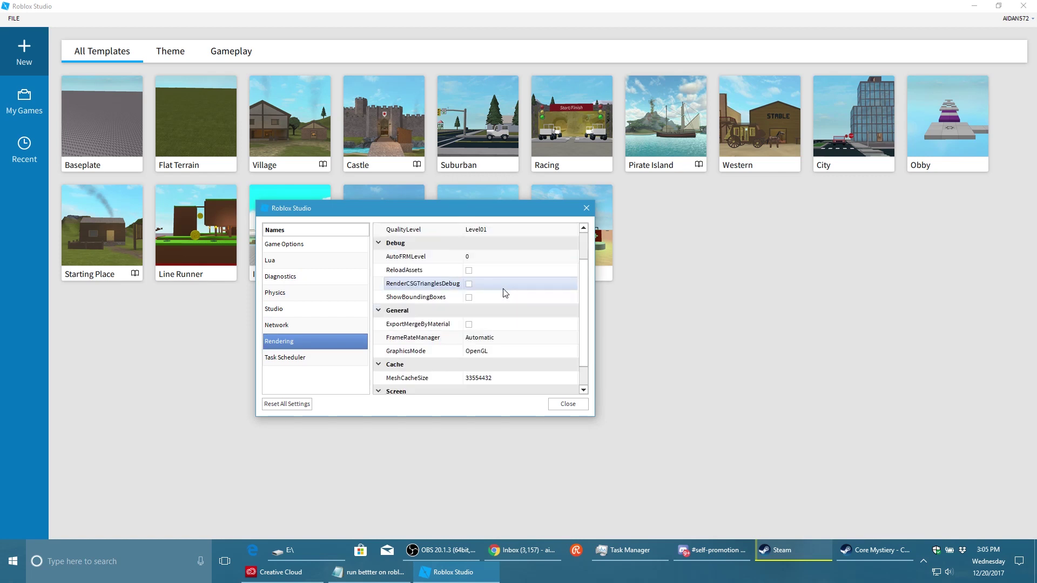
click(497, 352)
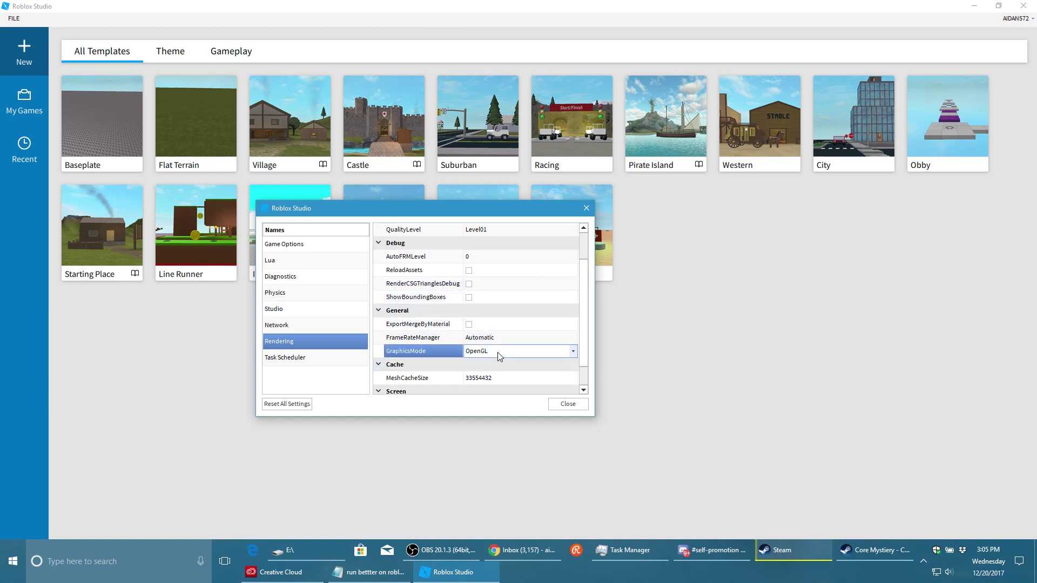
click(497, 352)
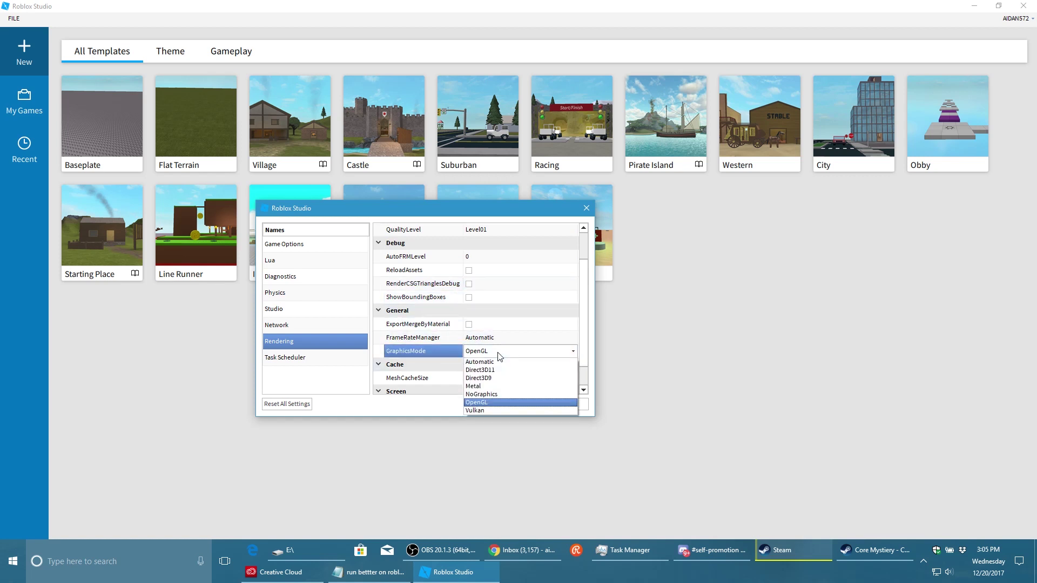
click(498, 355)
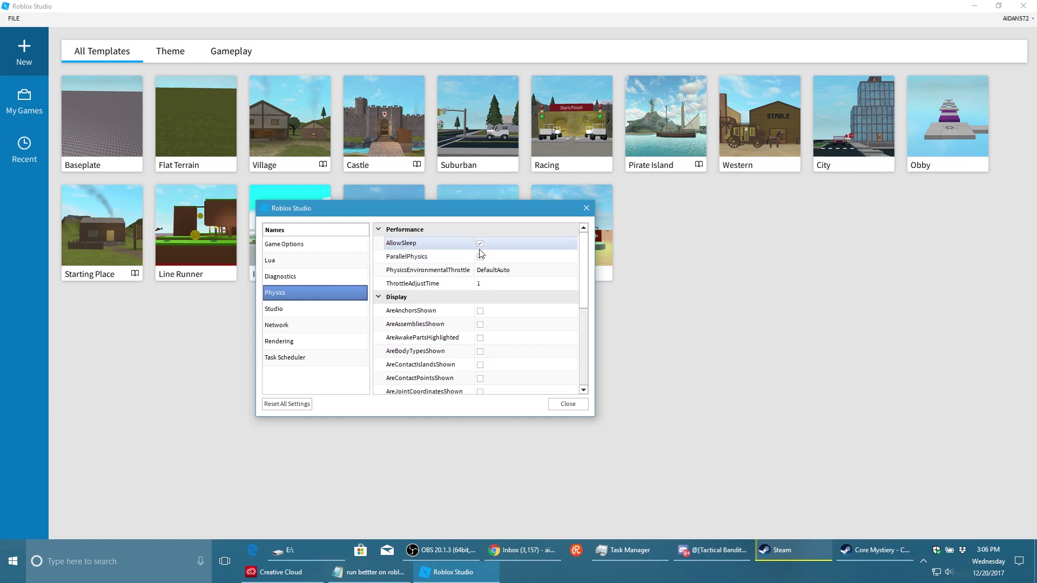
Enable ParallelPhysics and toggle AllowSleep off and back on.
click(480, 256)
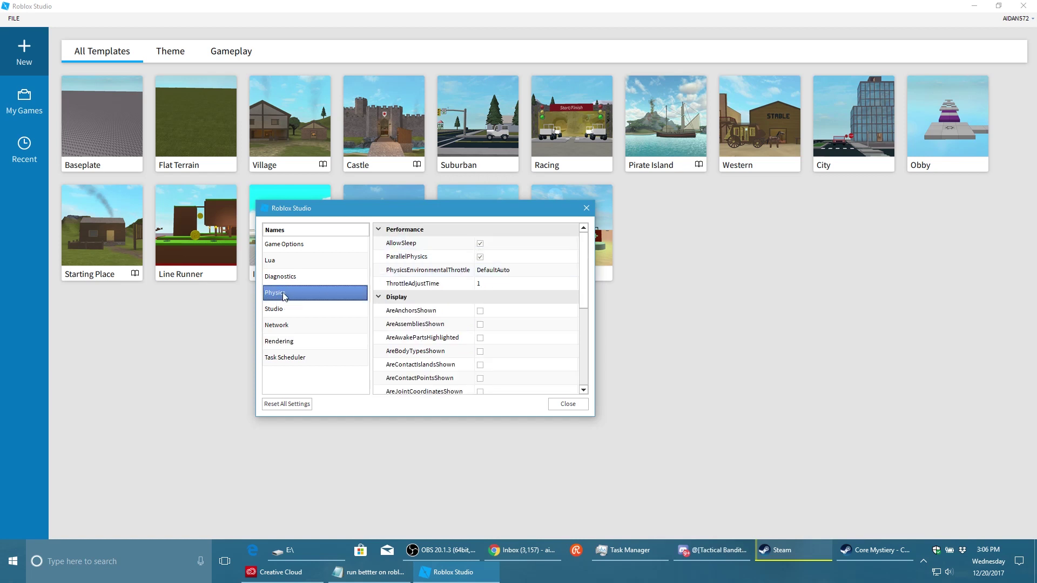
click(480, 244)
click(480, 244)
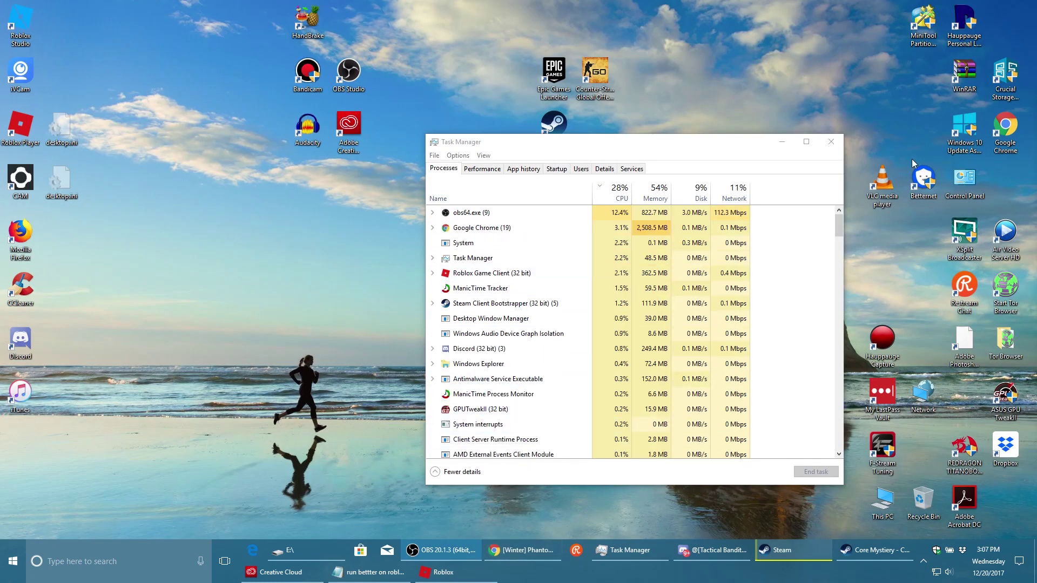
Close Task Manager and reopen it from the taskbar menu.
click(830, 142)
right_click(584, 575)
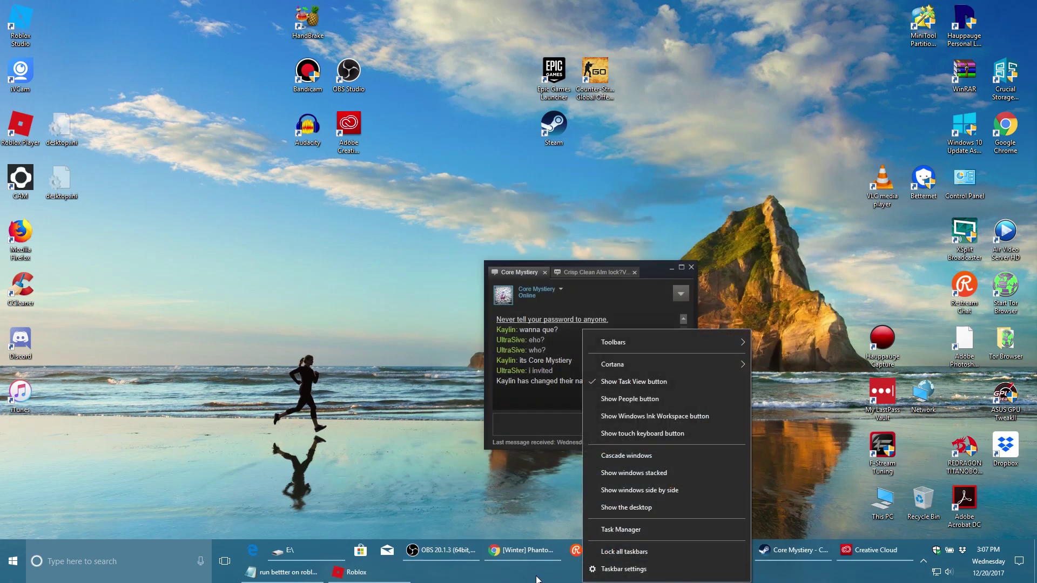
click(598, 530)
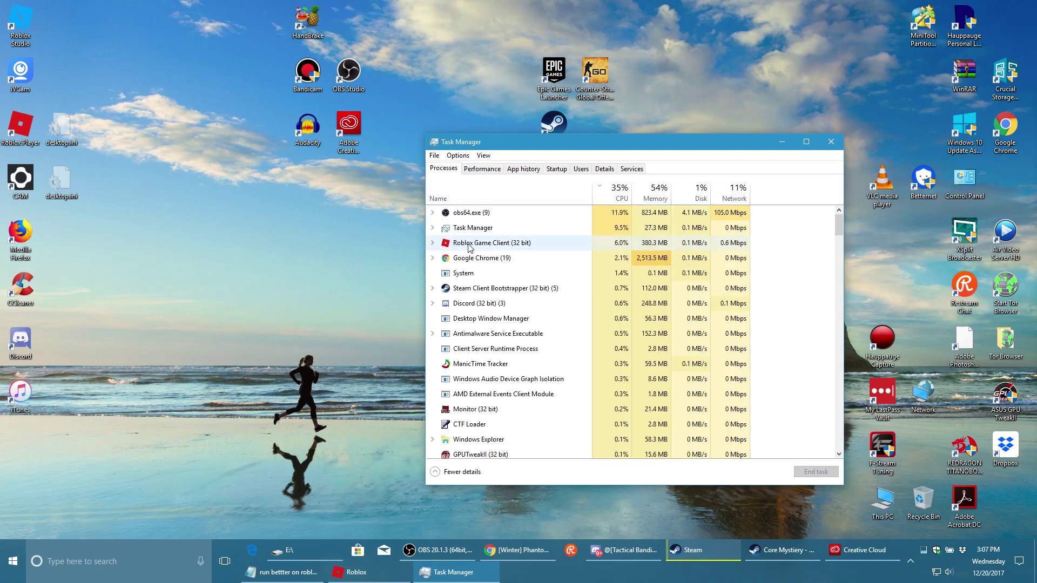
Set RobloxPlayerBeta.exe priority to High through Go to details and confirm the change.
right_click(468, 243)
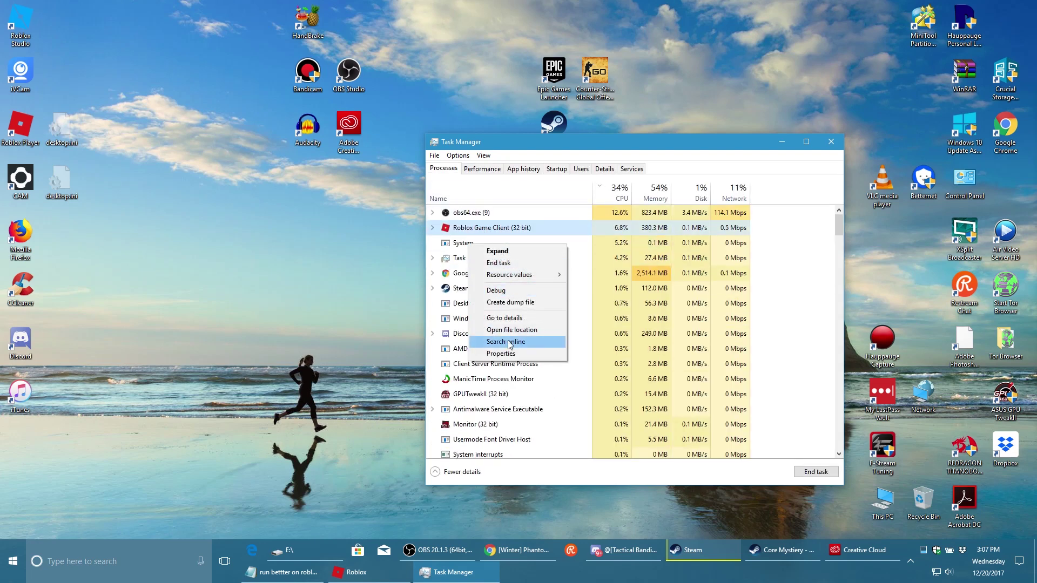
click(509, 319)
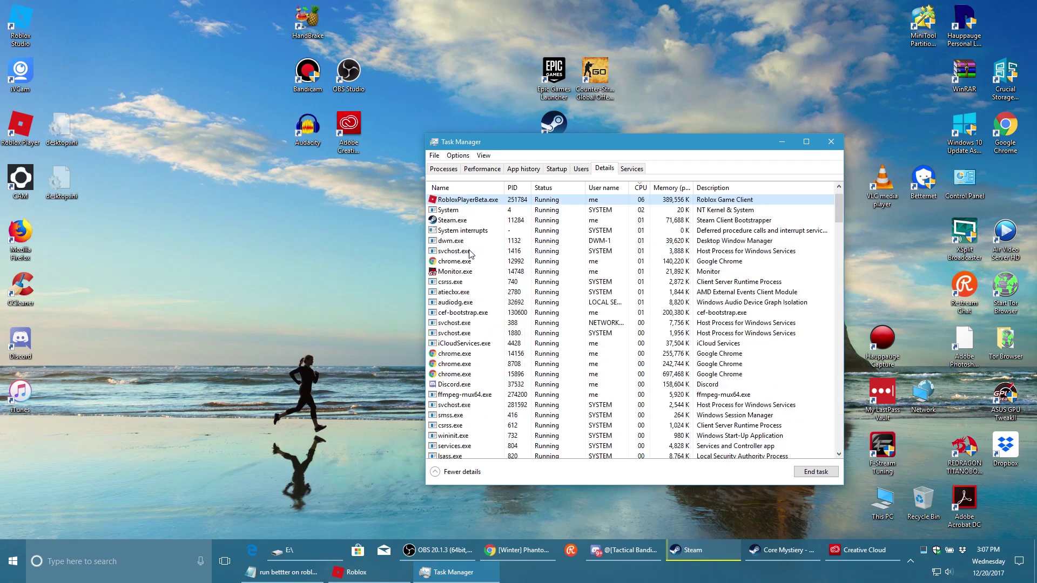
right_click(455, 200)
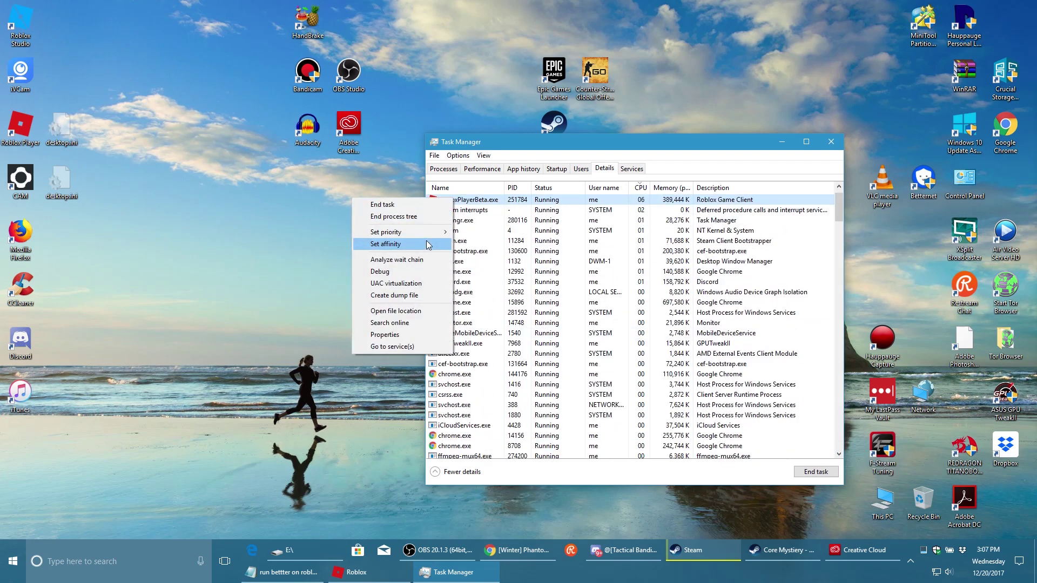
mouse_move(423, 234)
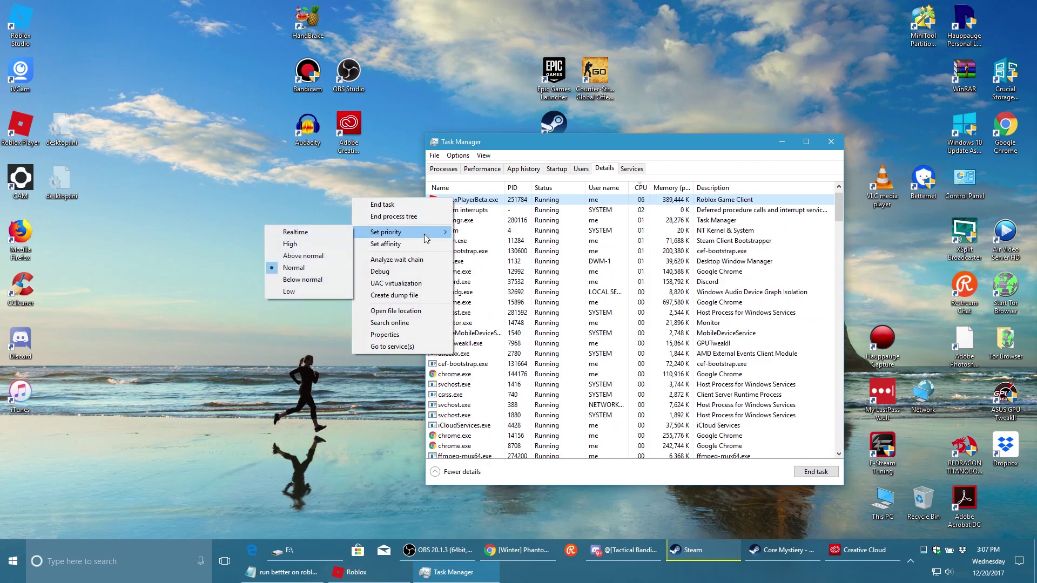
click(330, 242)
click(508, 290)
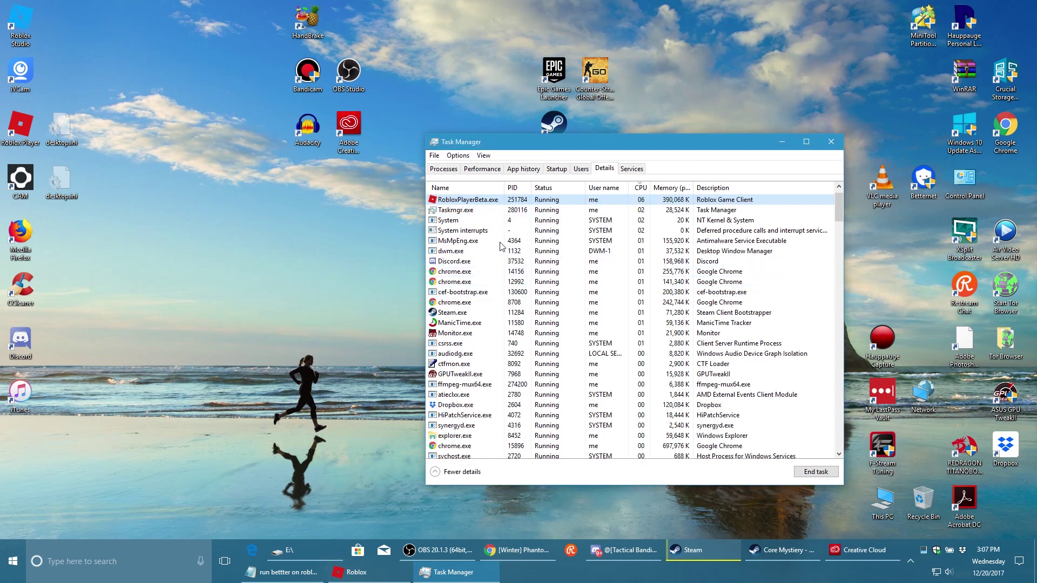
Check the CPU performance graphs, return to the Processes list, and start a Windows search.
click(480, 169)
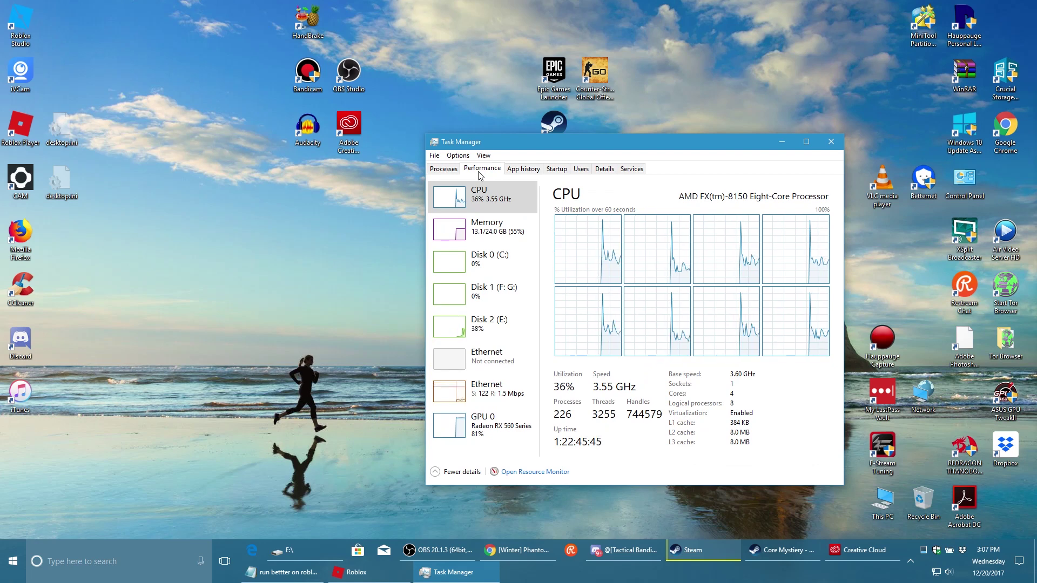
click(446, 168)
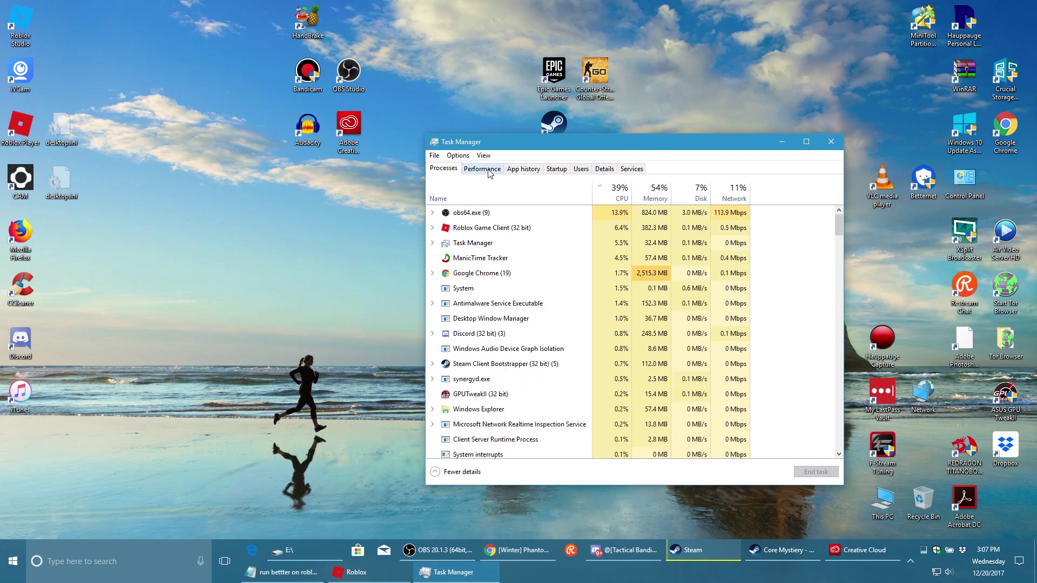
click(131, 555)
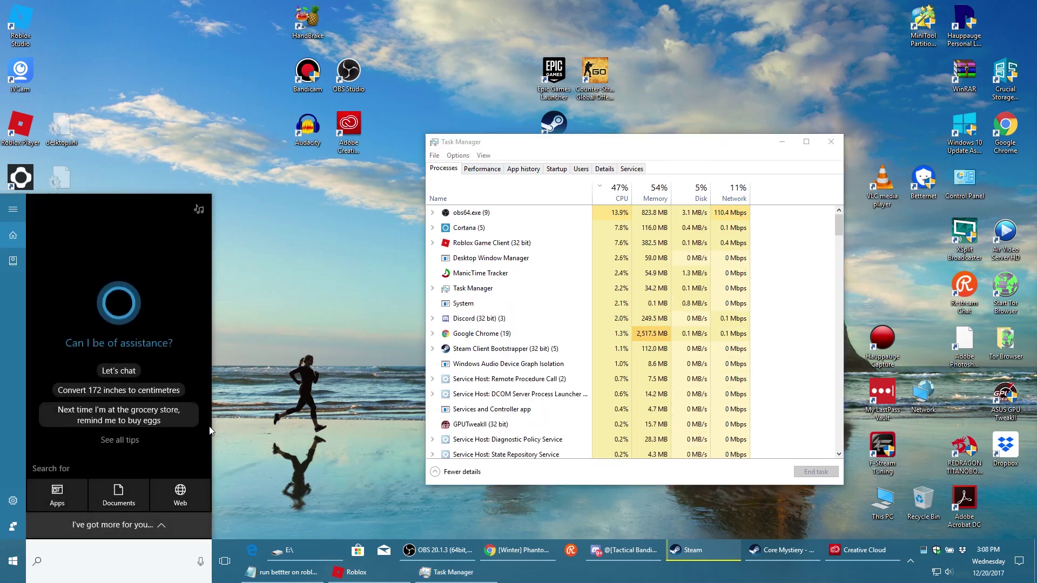
Search for 'defrag' and open Defragment and Optimize Drives.
text(draf)
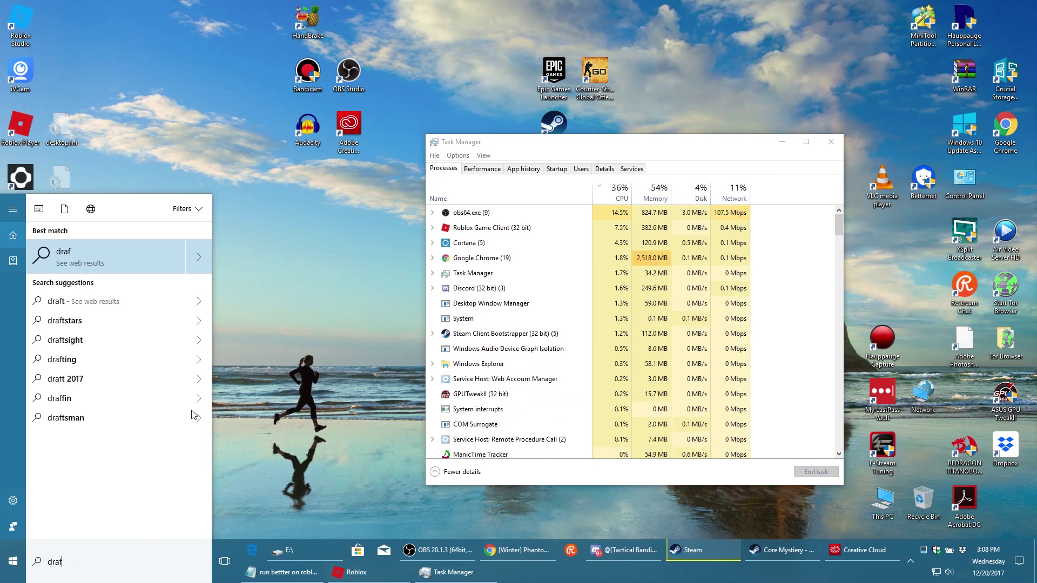
key(BackSpace)
key(BackSpace)
key(BackSpace)
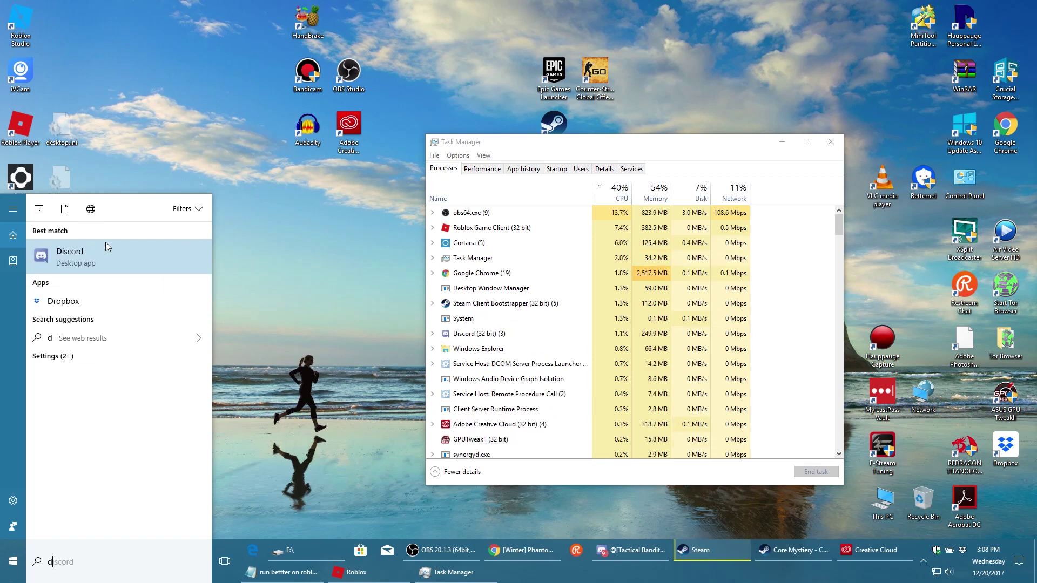
text(fra)
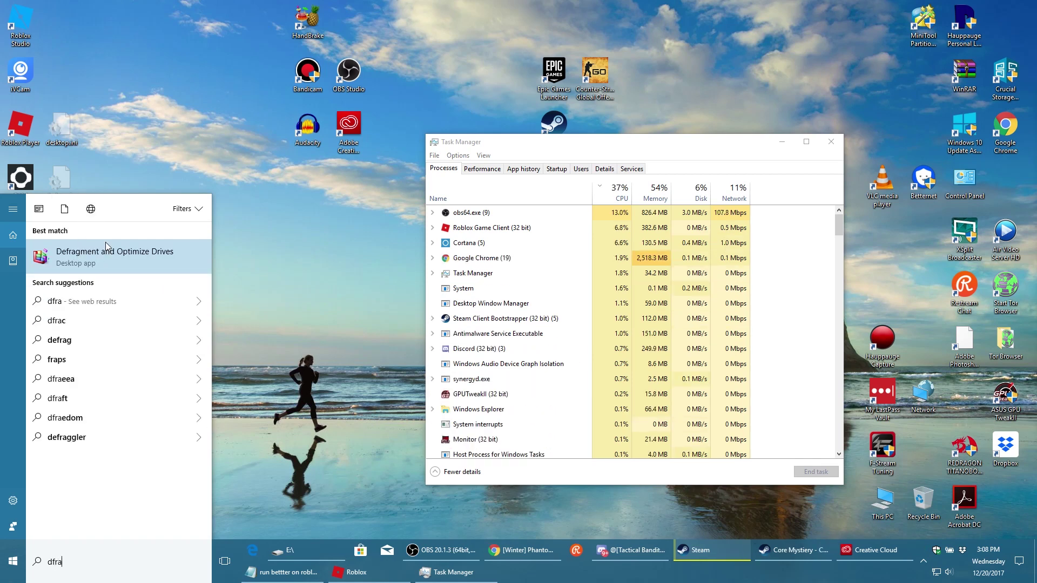
key(BackSpace)
key(BackSpace)
key(BackSpace)
text(efrag)
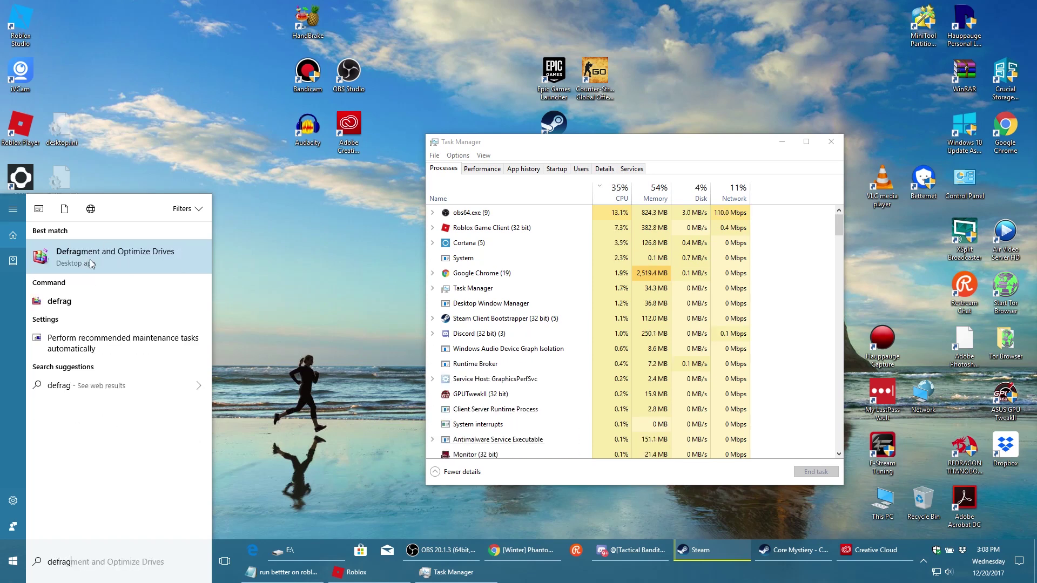
click(91, 264)
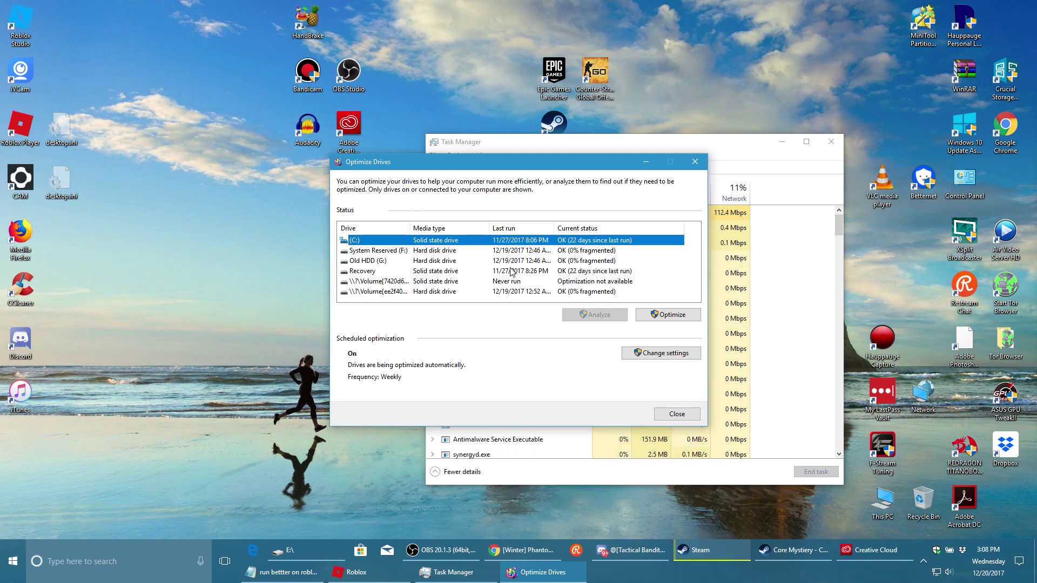
Check the status of System Reserved (F:), Old HDD (G:) and the last volume, then close Optimize Drives.
click(445, 254)
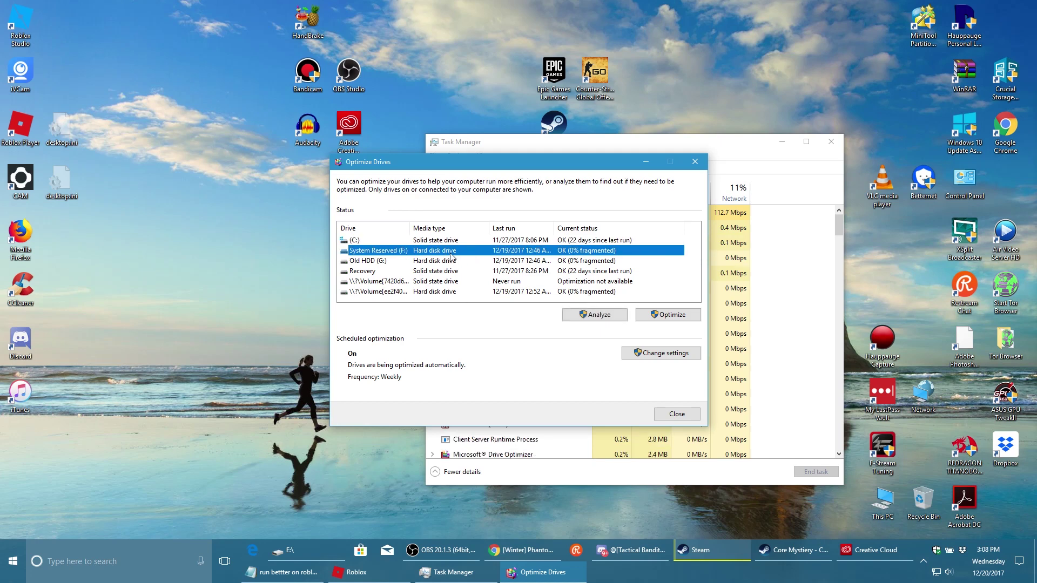
click(445, 263)
click(448, 295)
click(441, 262)
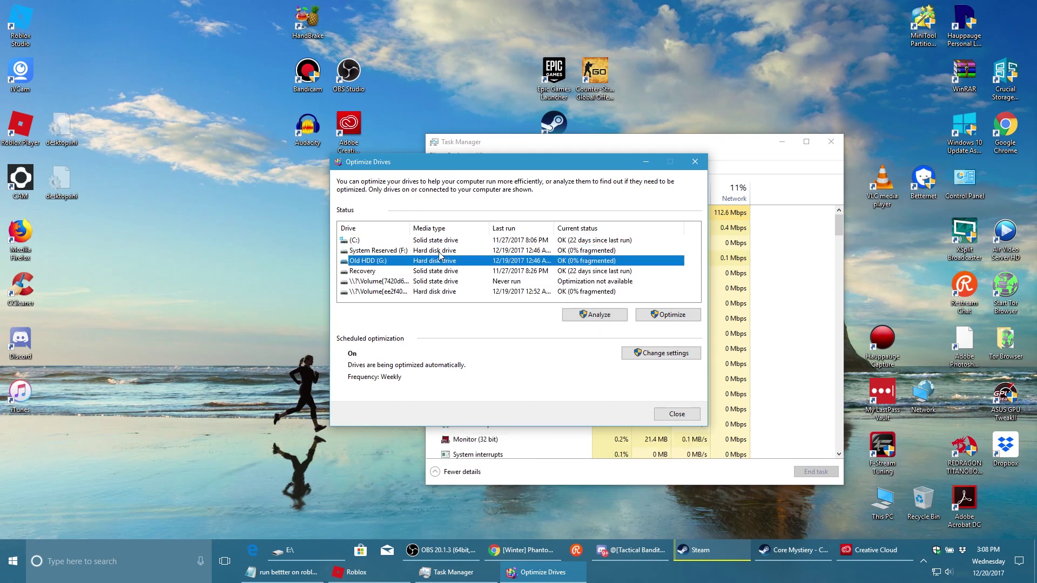
click(441, 251)
click(441, 260)
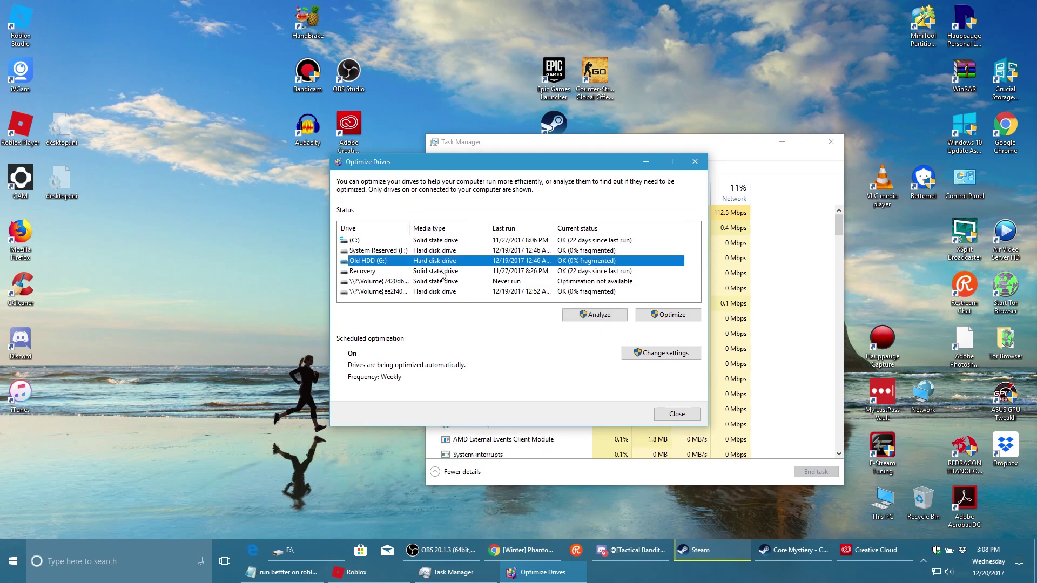
click(444, 295)
key(Escape)
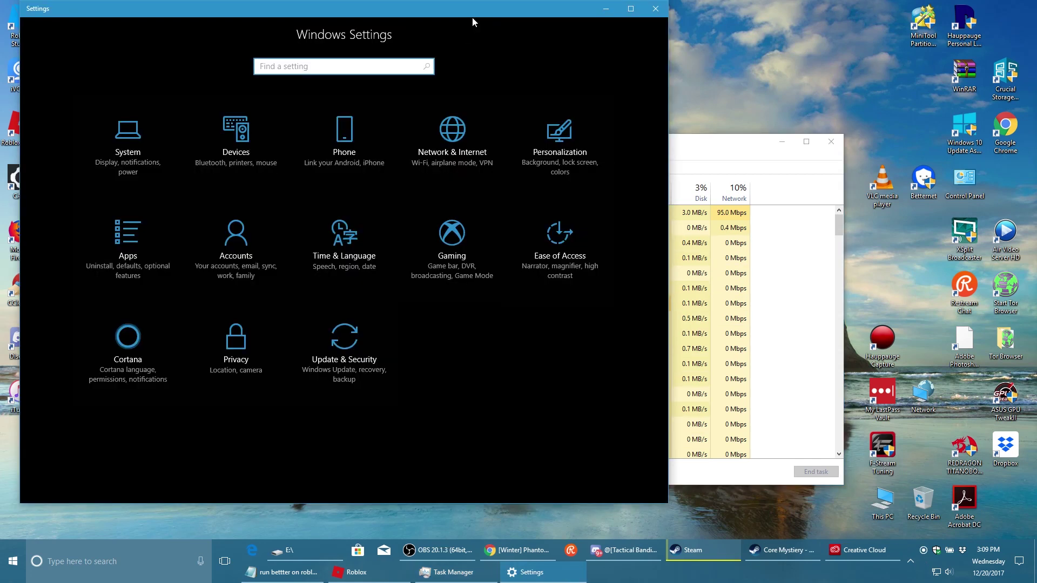
Centre the Settings window and review the Gaming, Game Mode and Game DVR pages.
drag(473, 13, 600, 12)
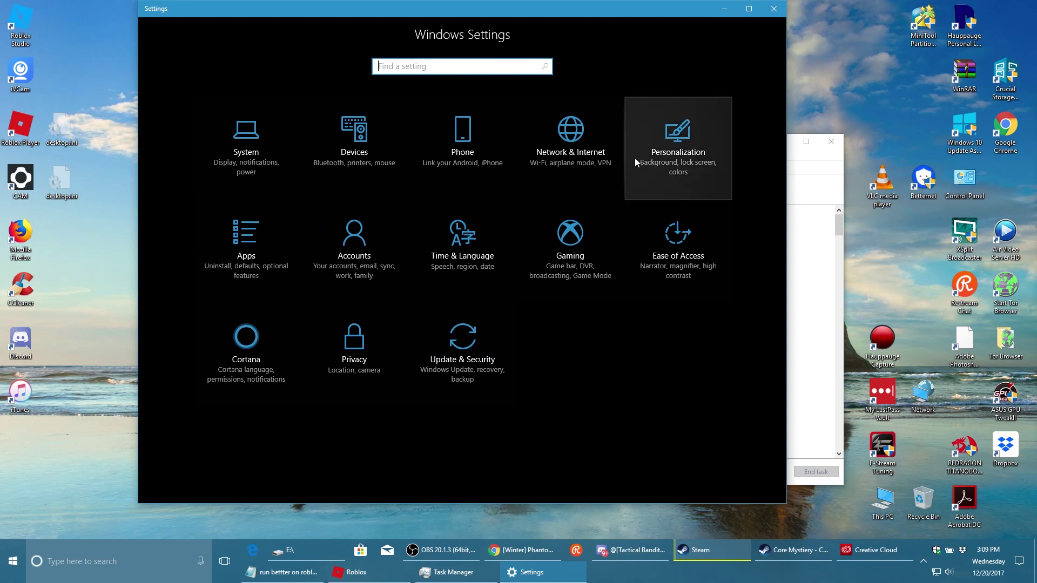
click(592, 237)
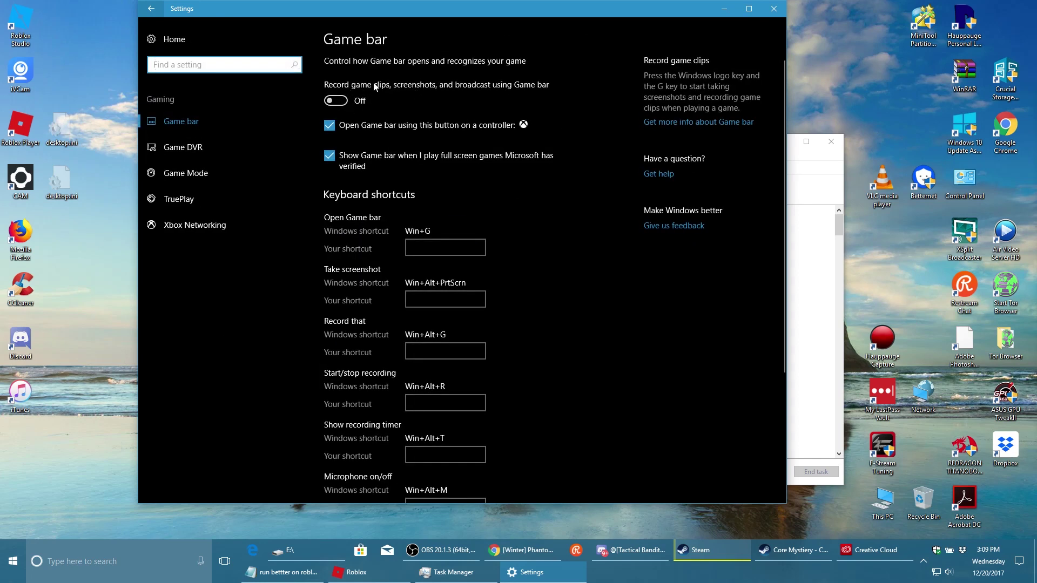
click(214, 173)
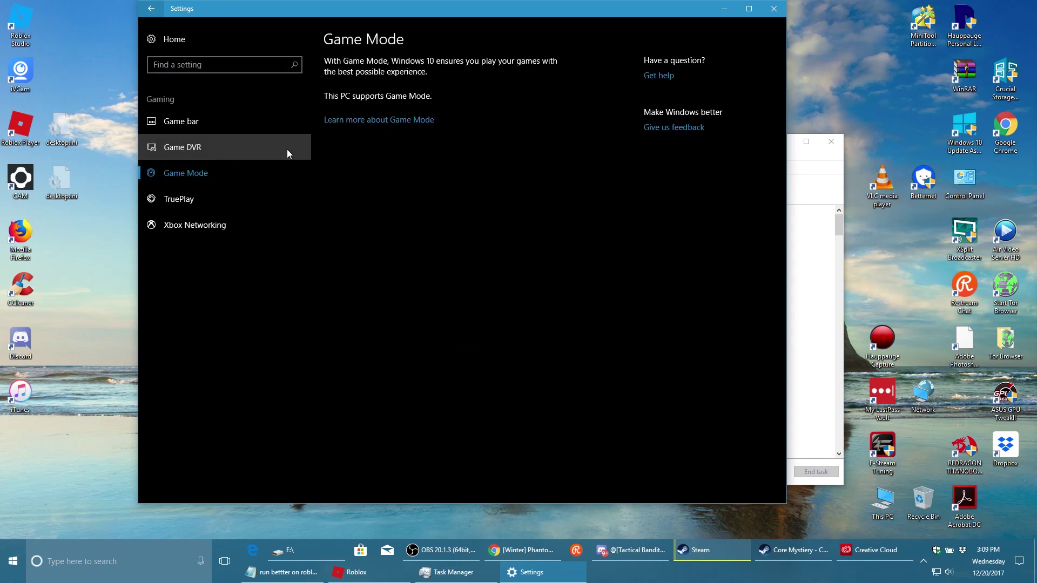
click(195, 153)
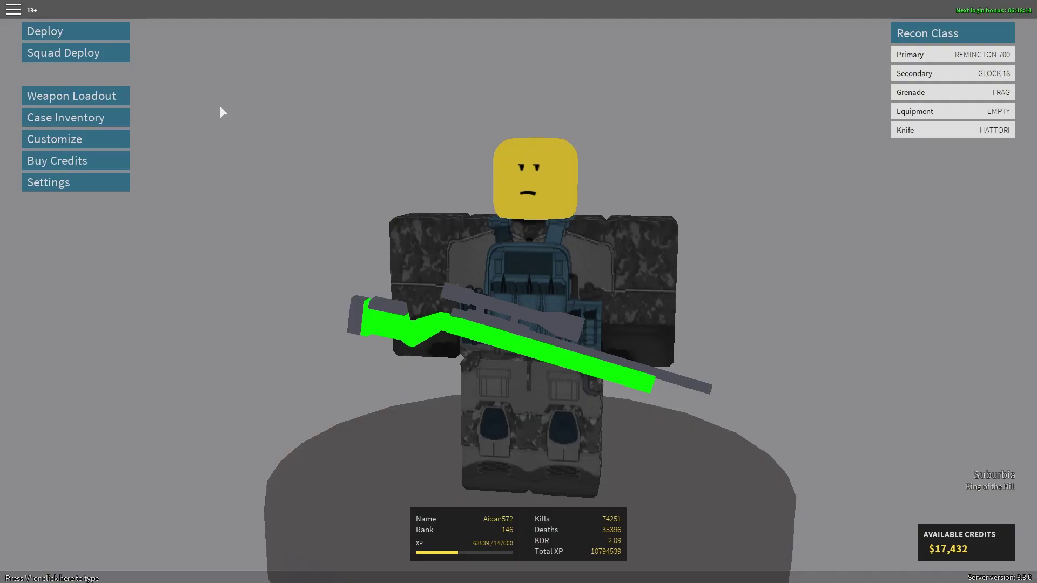
Spawn beside a squadmate and run through the arcade room and up to the bedroom.
click(106, 57)
click(206, 58)
key(w)
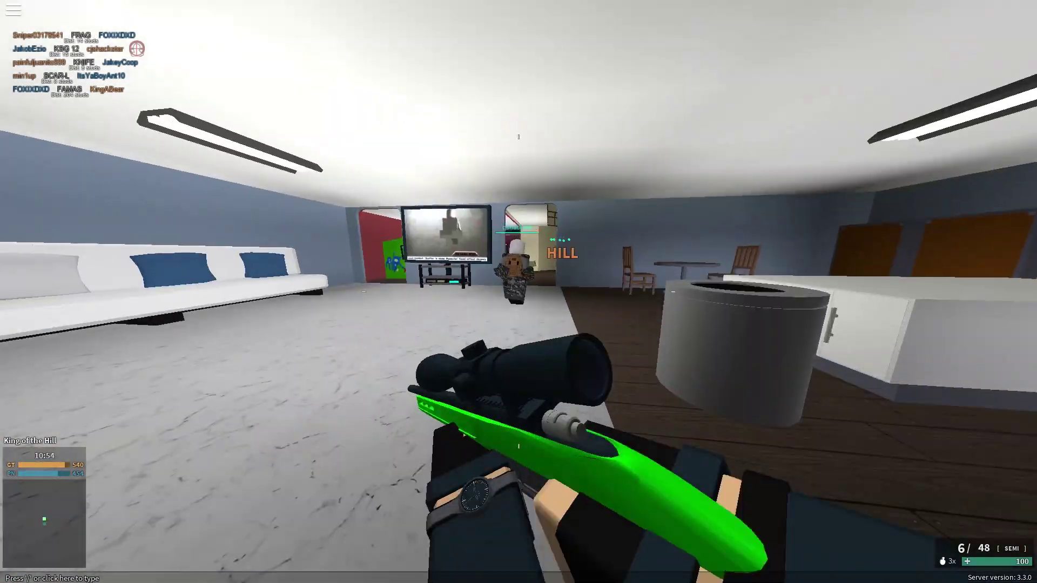
key(w)
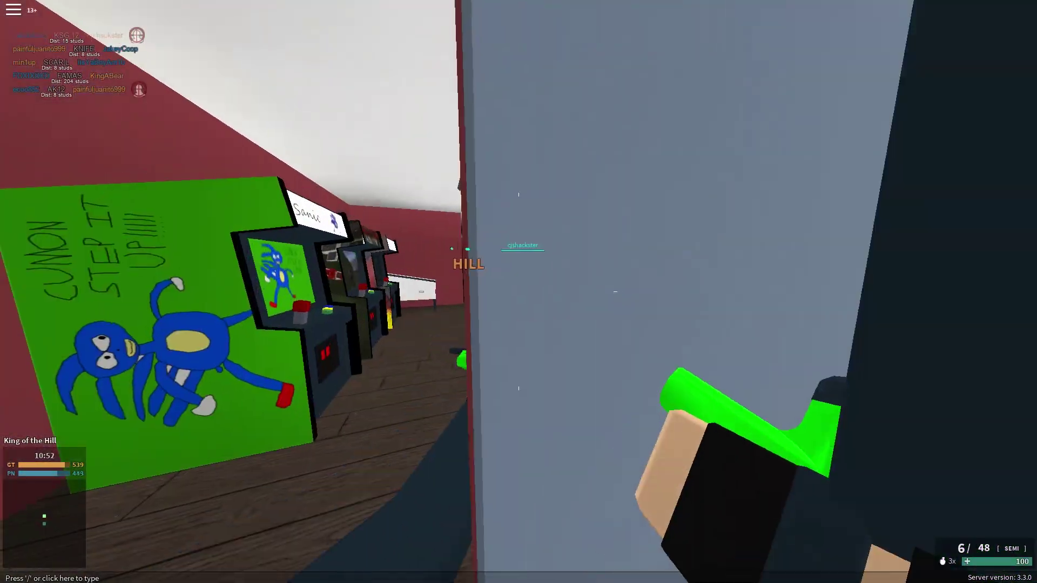
key(w)
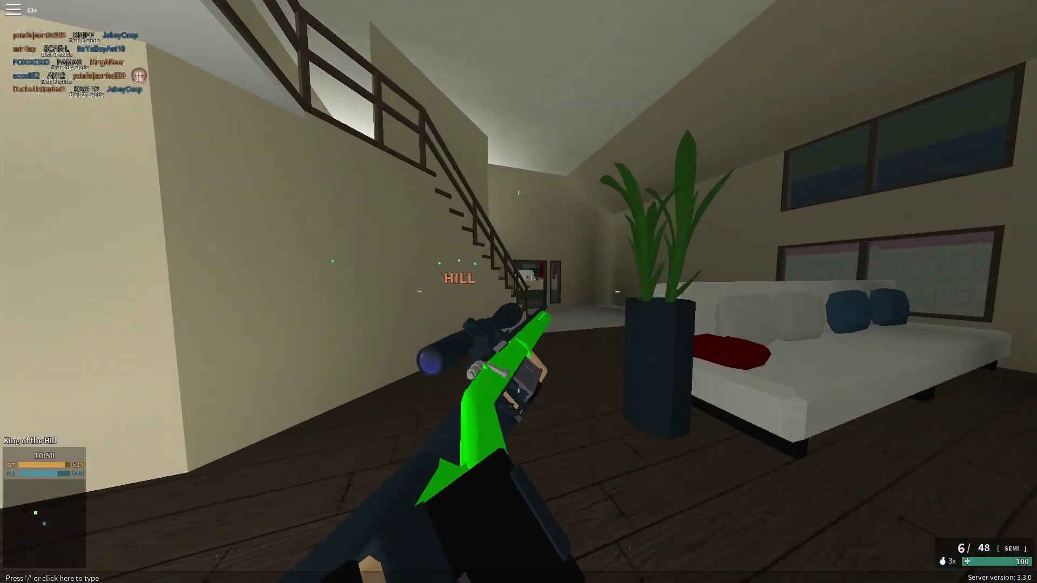
key(w)
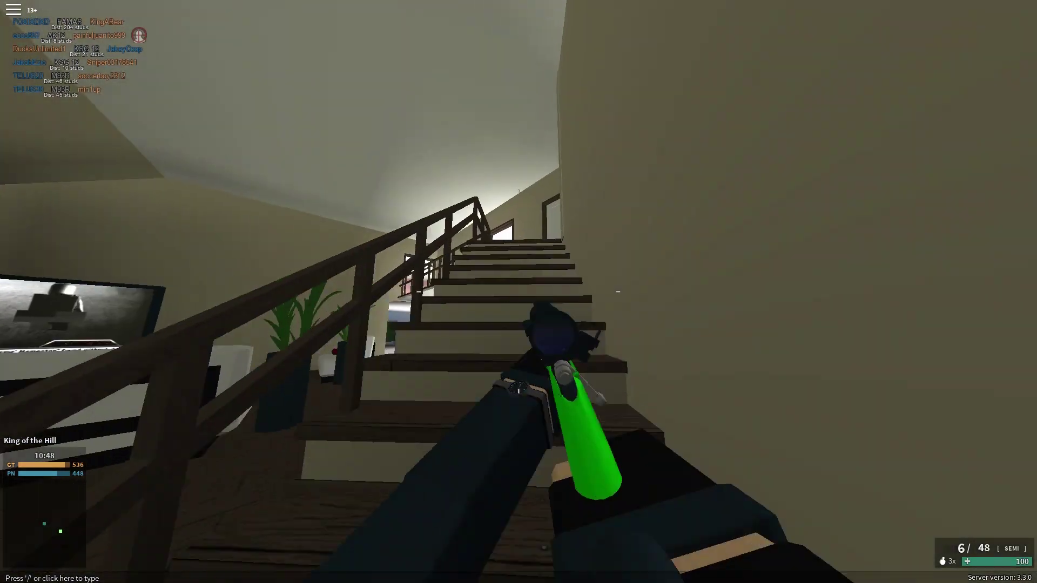
key(w)
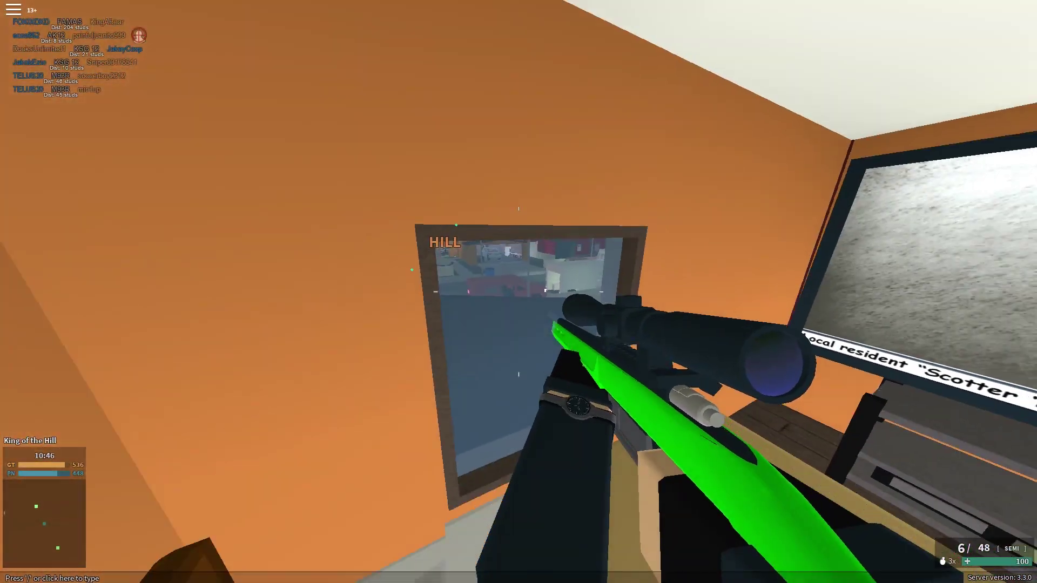
Fire through the bedroom window, then head downstairs to the lawn and reload.
click(518, 292)
key(w)
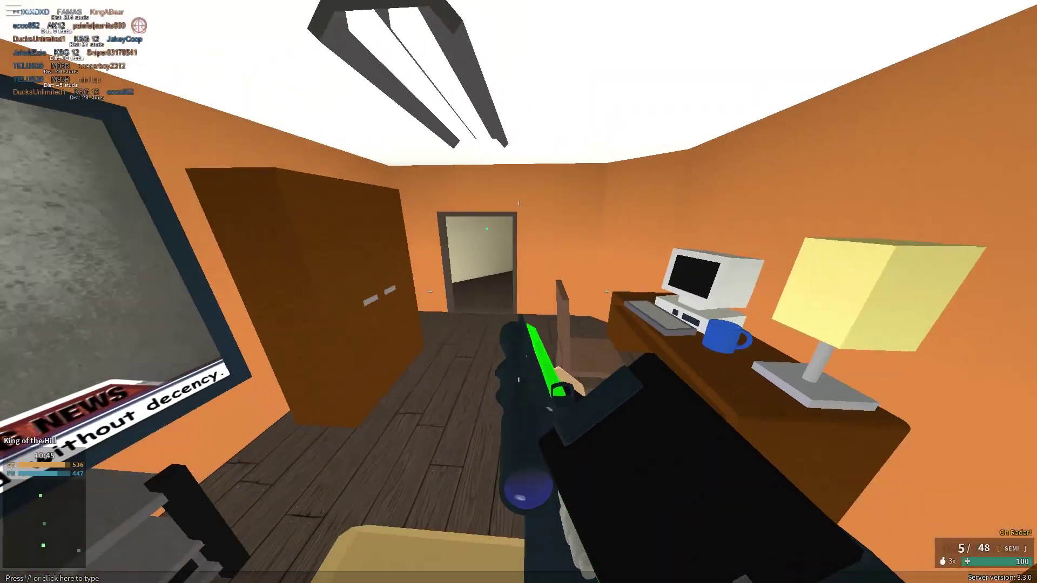
key(w)
key(r)
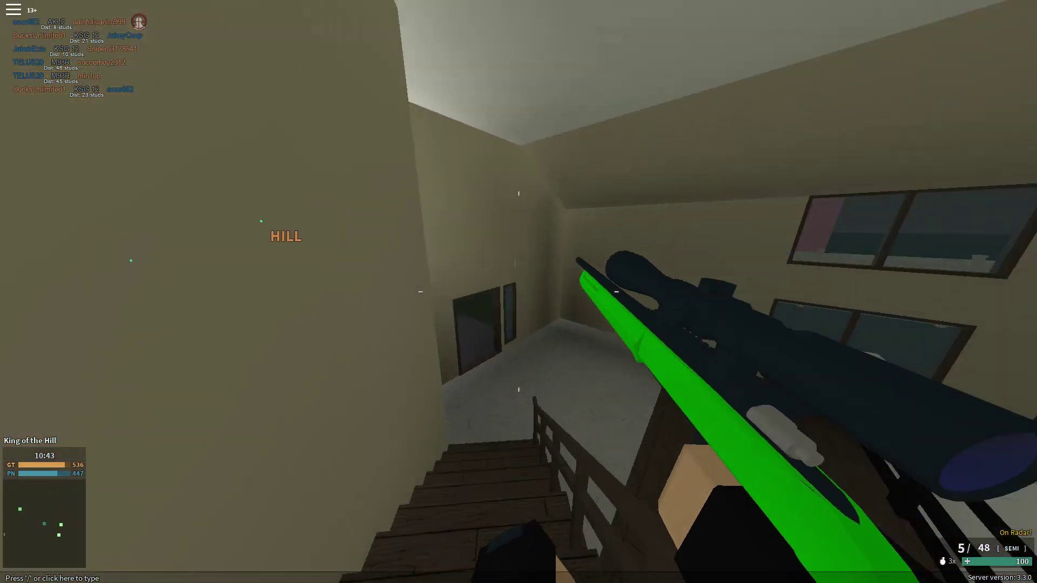
Switch to the laser-sighted rifle and cross the street, jumping the fence toward the red HILL house.
key(w)
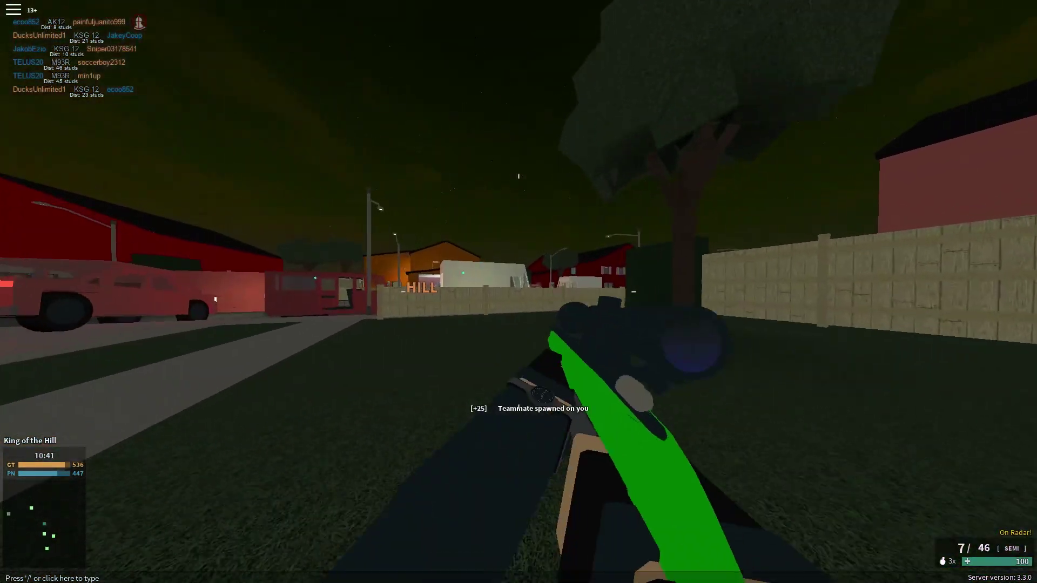
key(2)
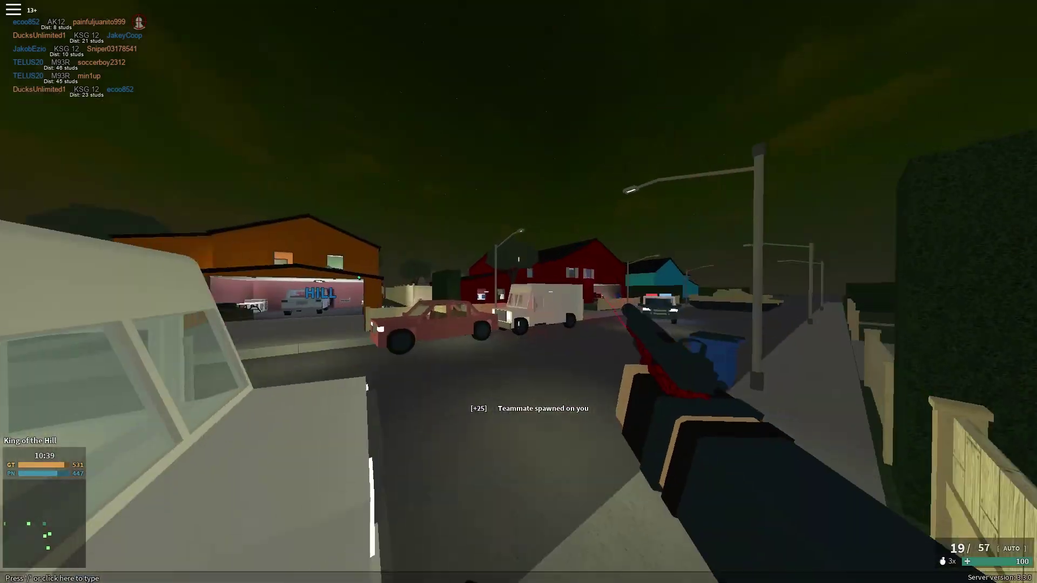
key(w)
key(space)
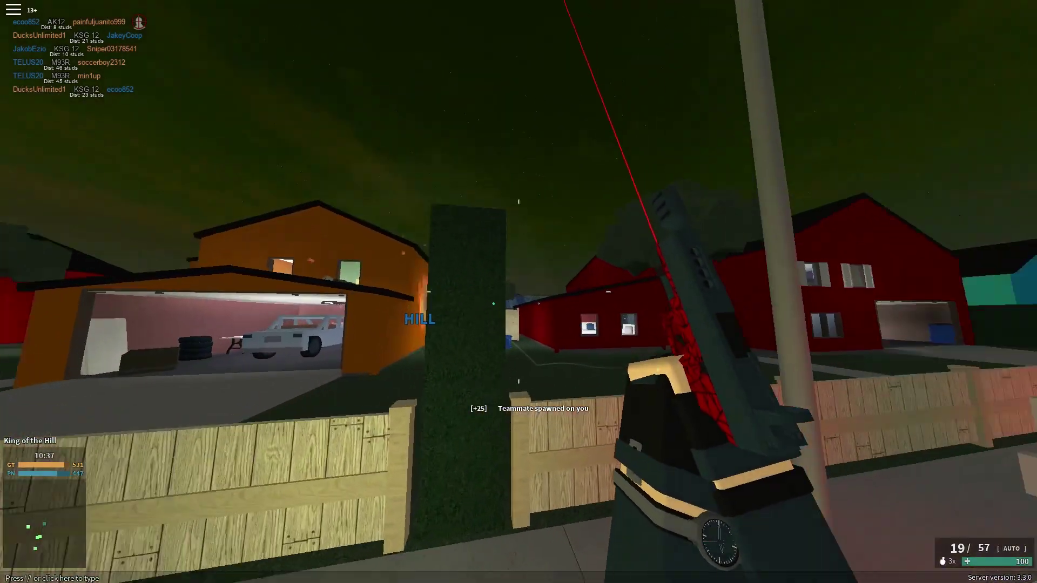
key(w)
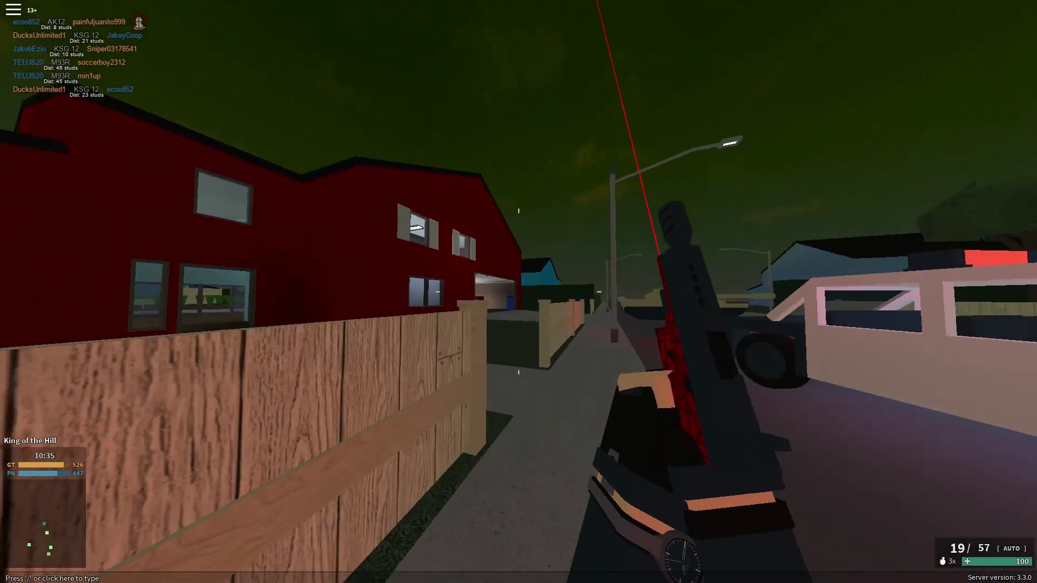
Climb to the HILL house's upper landing, aim and fire at an enemy outside, then reload.
key(w)
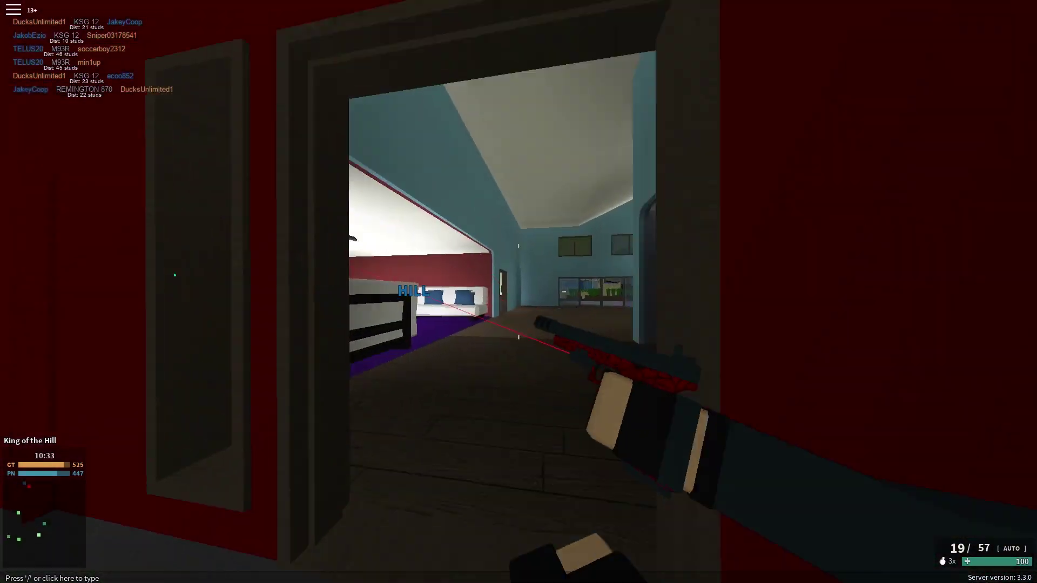
key(w)
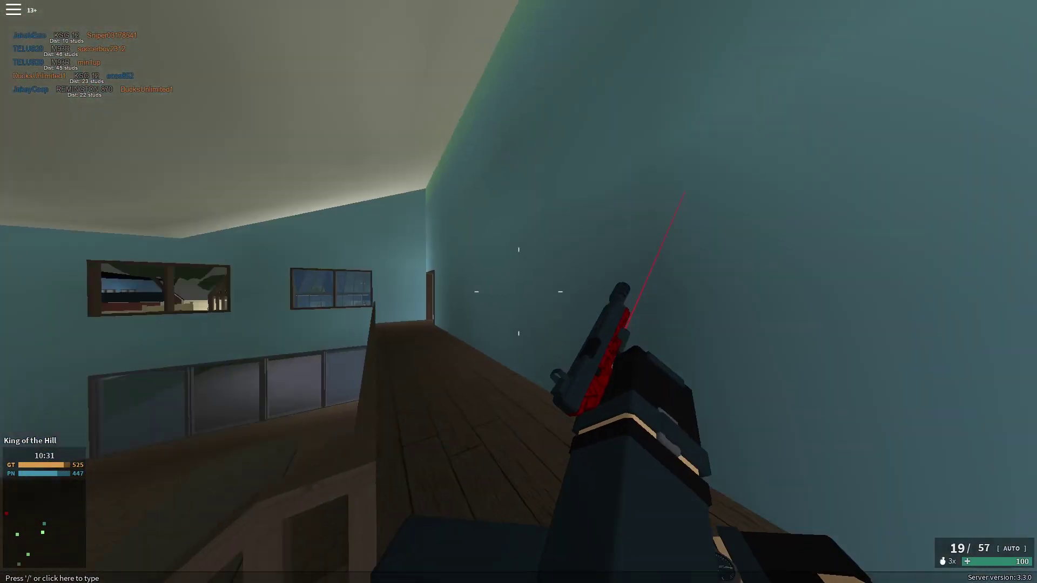
key(w)
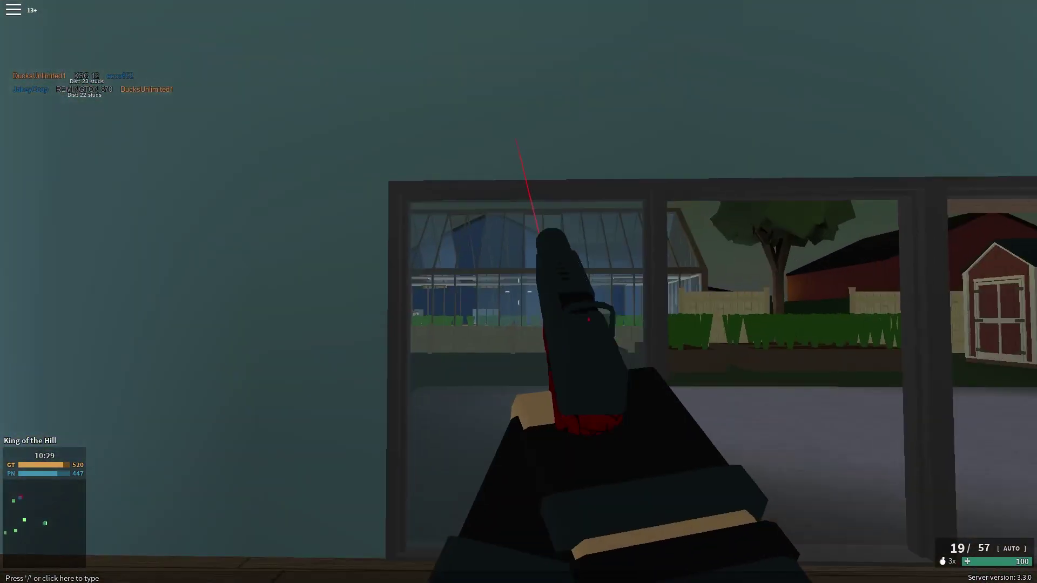
click(519, 292)
right_click(519, 292)
click(519, 291)
click(518, 292)
key(r)
Exit through the glass door, cross the trampoline, and vault into the orange house.
key(w)
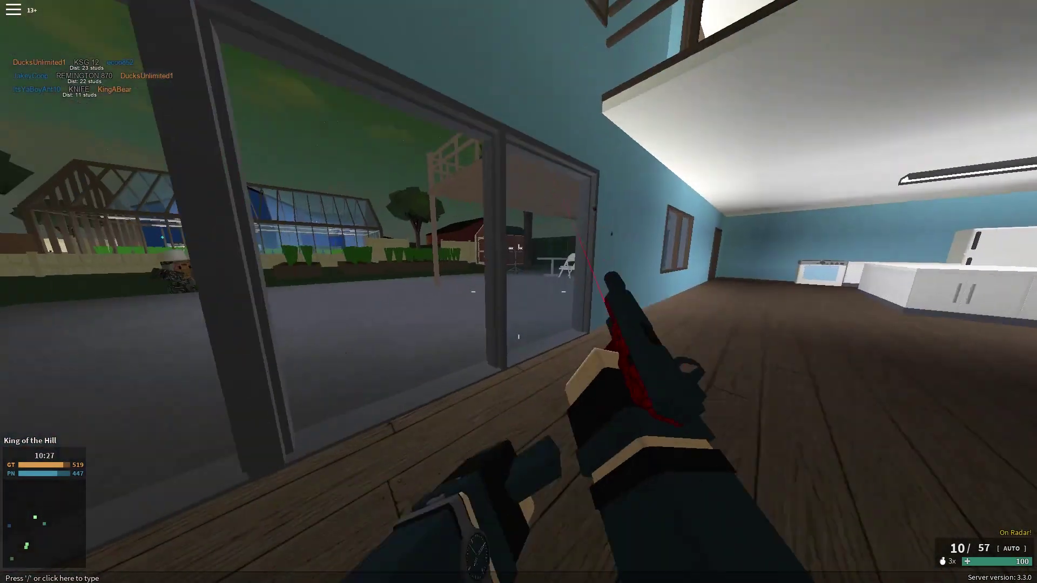
key(w)
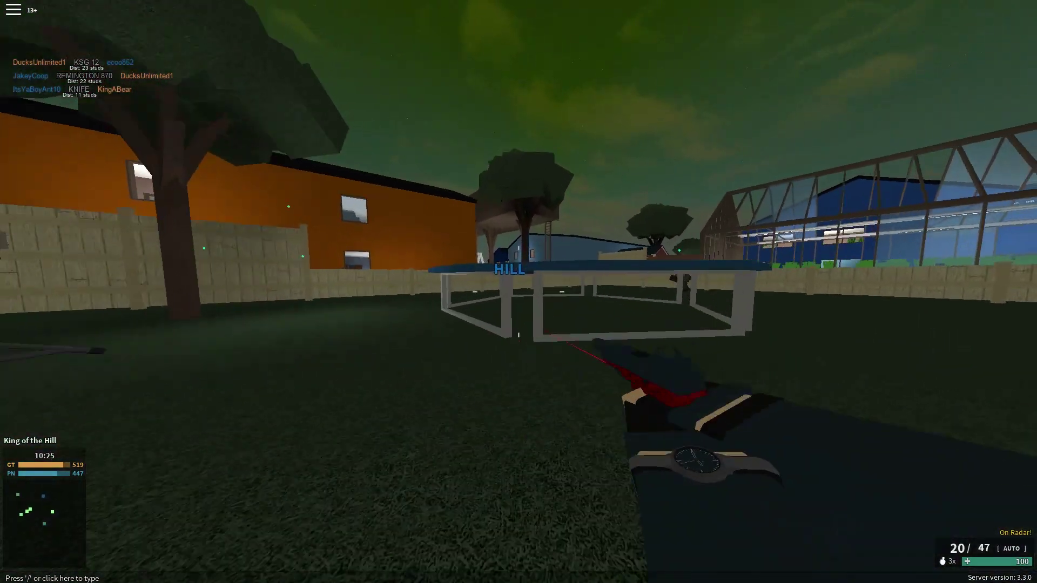
key(w)
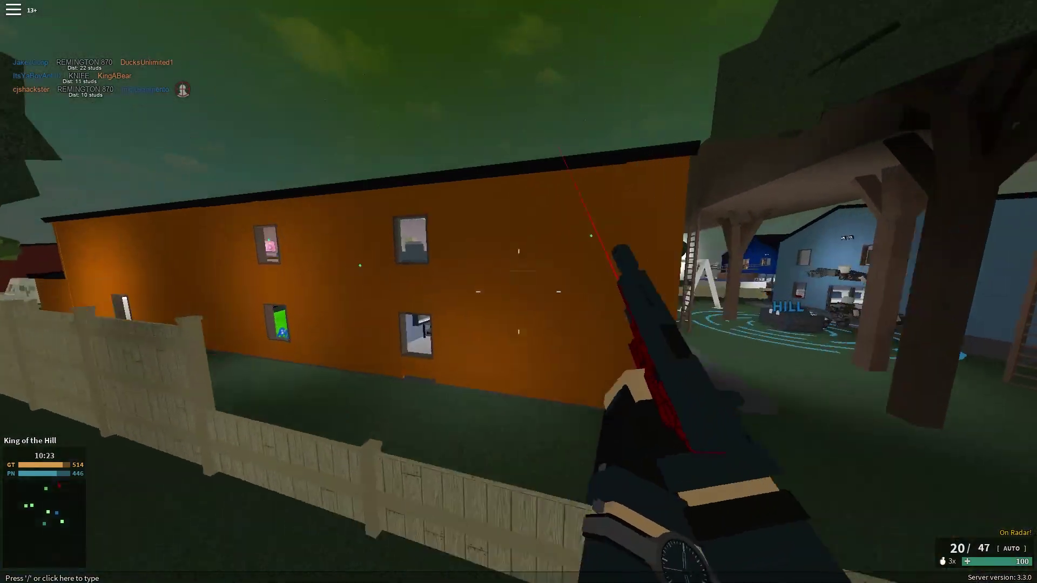
key(w)
key(space)
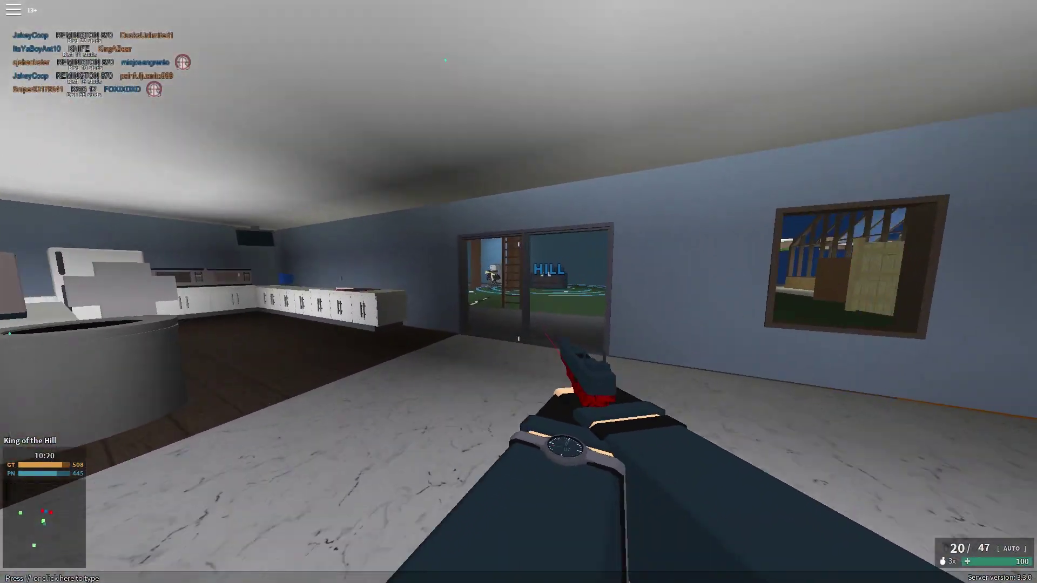
Aim through the doorway and fire until the enemy is killed with a headshot, then reload.
right_click(518, 292)
click(519, 291)
click(518, 292)
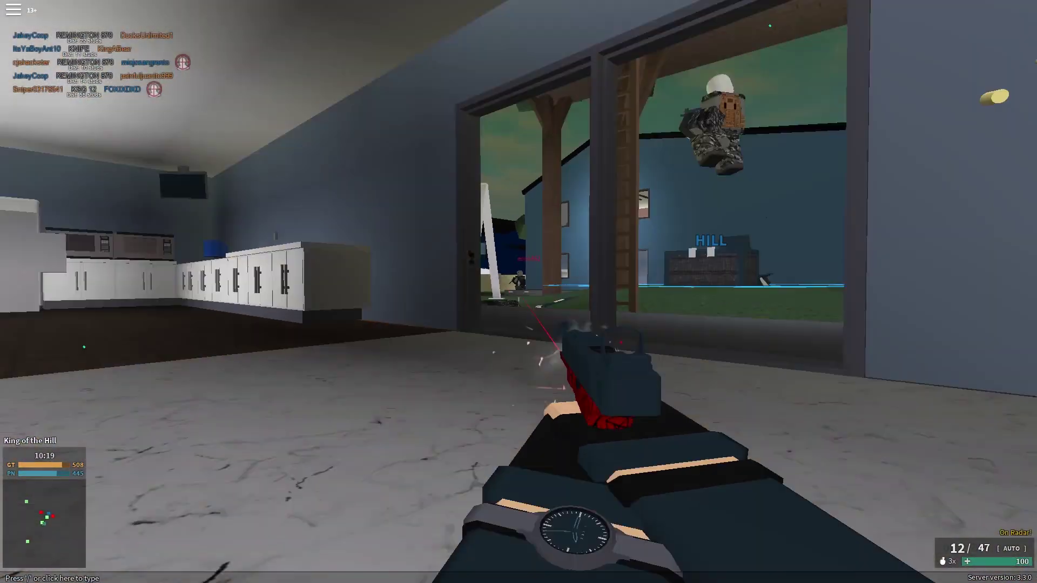
key(r)
key(w)
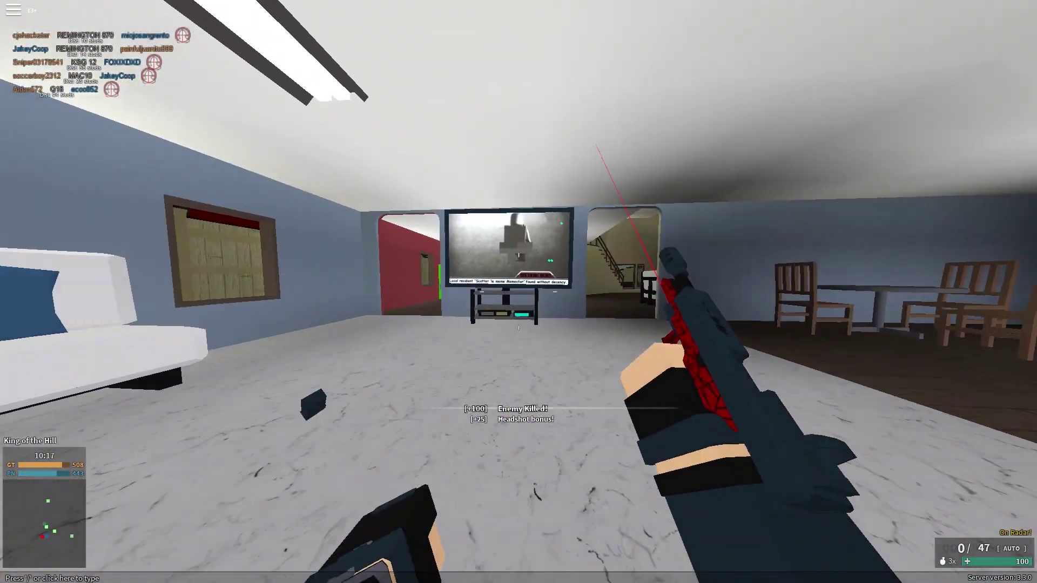
Crouch behind the TV and hide there, peeking around the corner.
key(w)
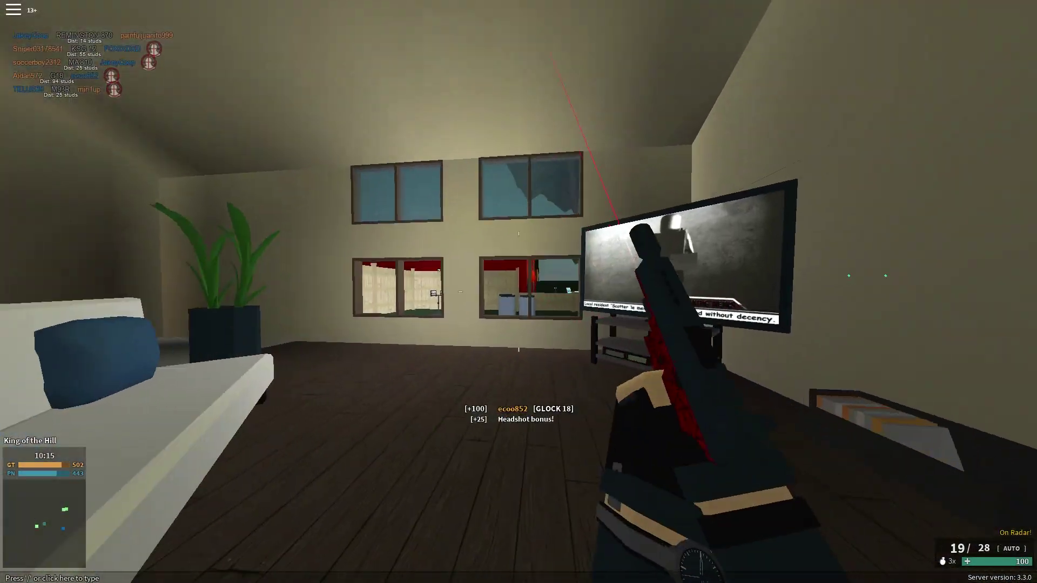
key(w)
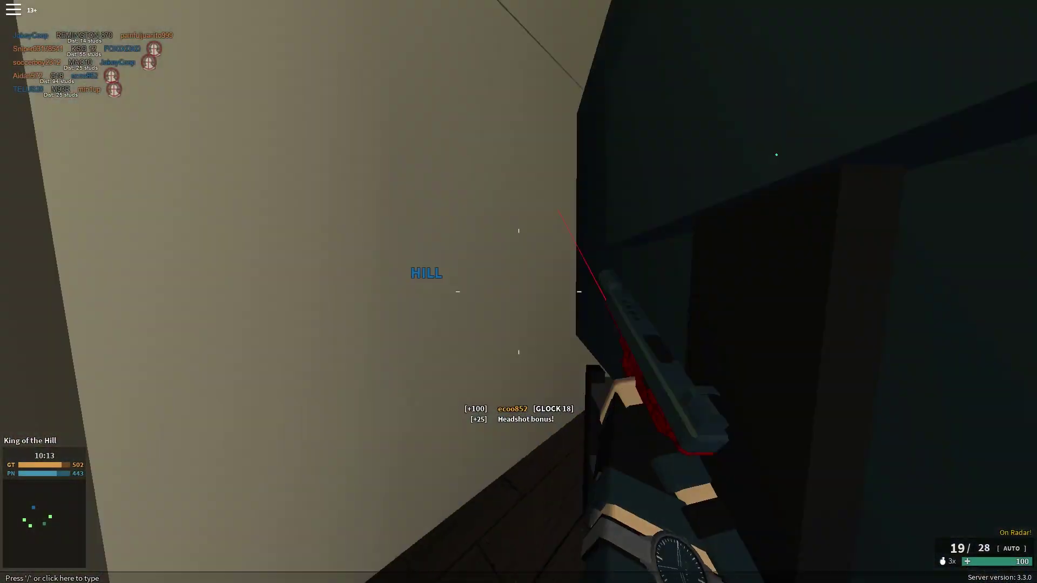
key(c)
key(w)
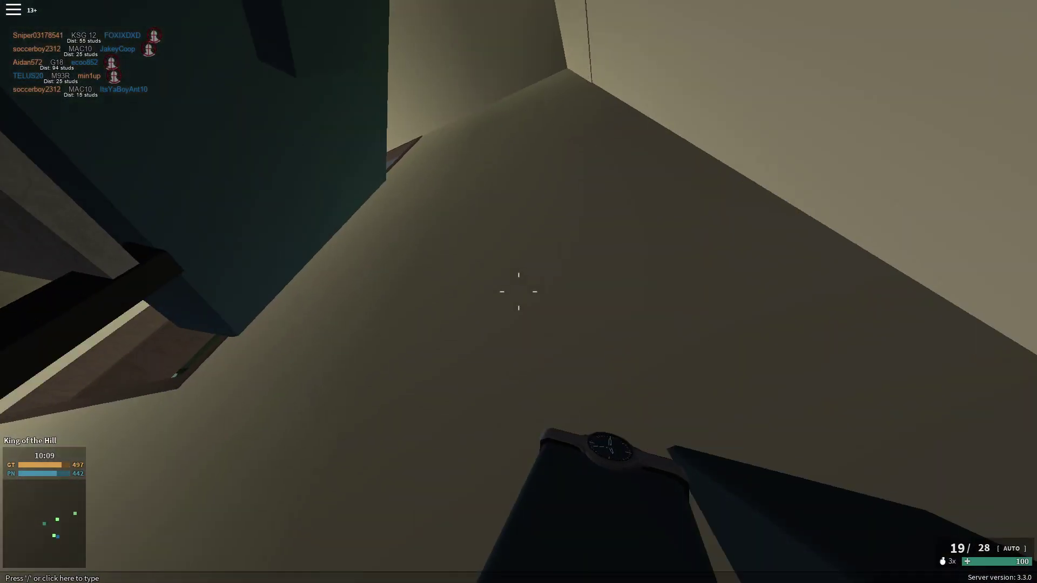
key(w)
key(w)
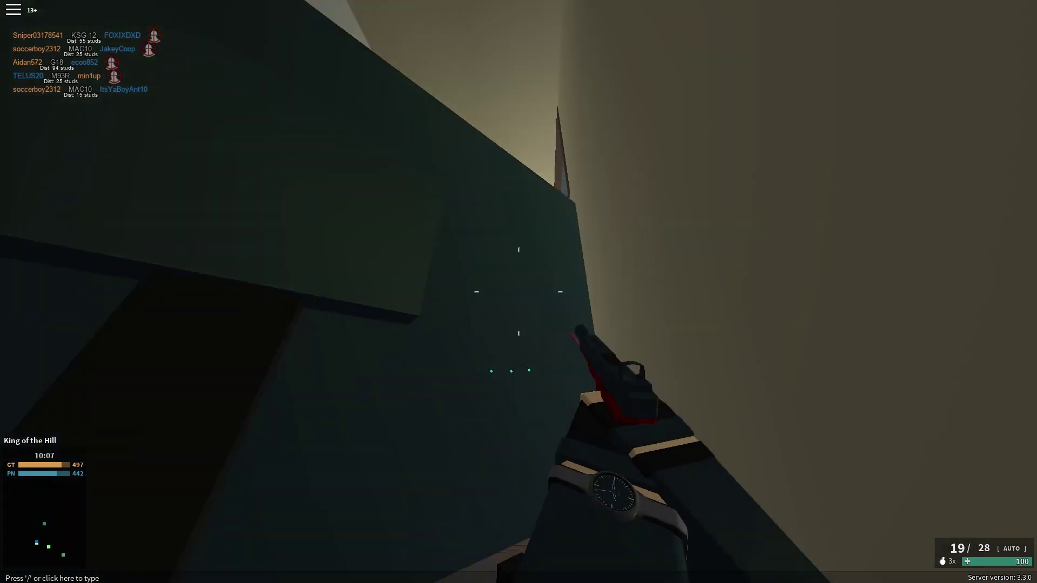
key(w)
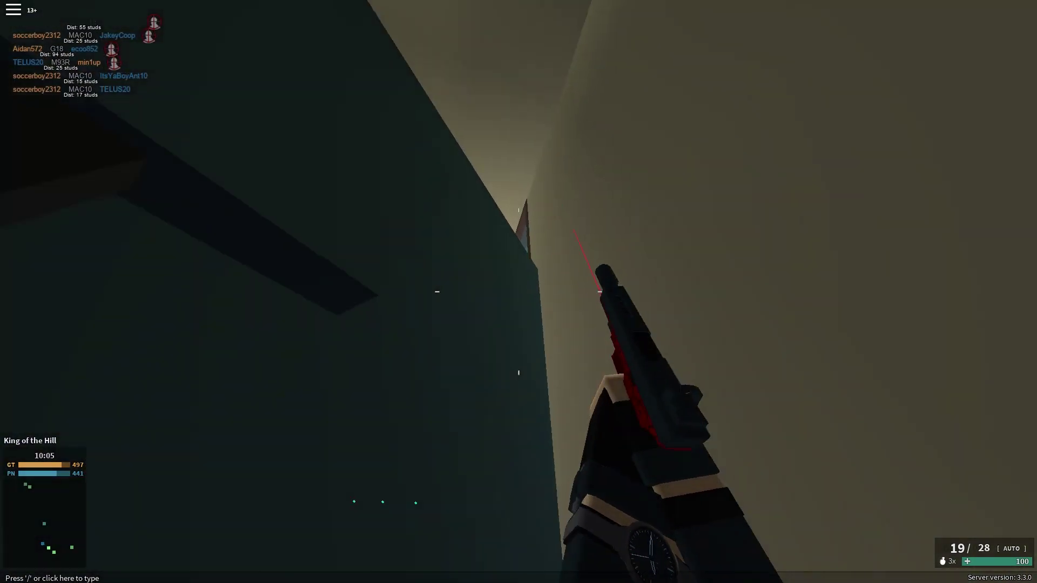
key(w)
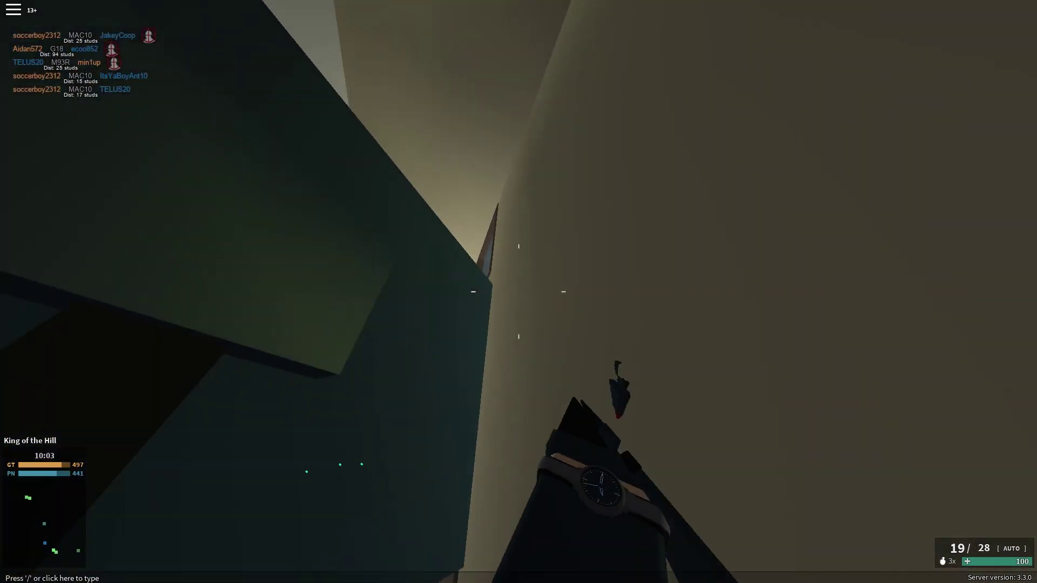
key(w)
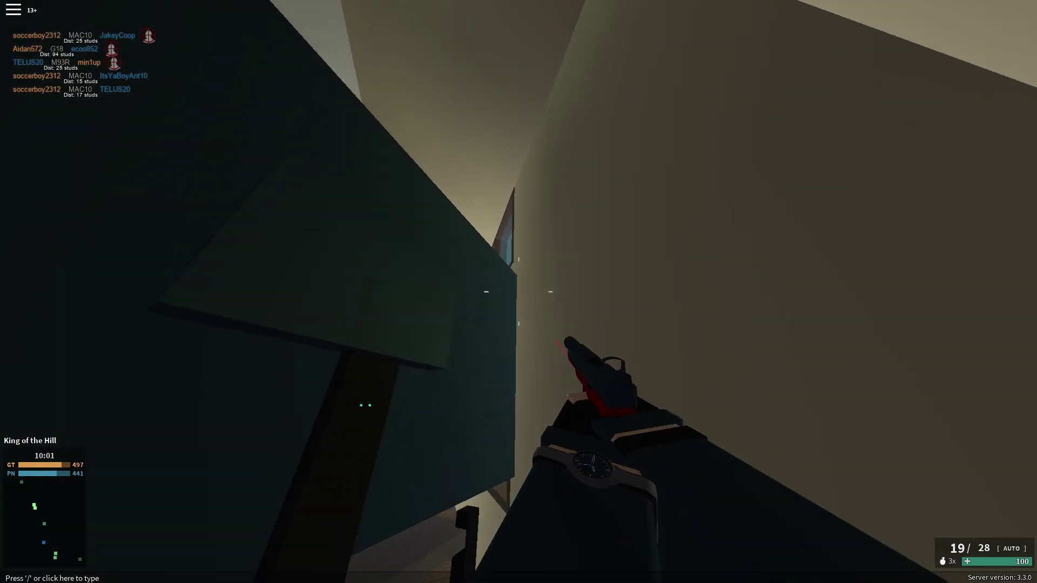